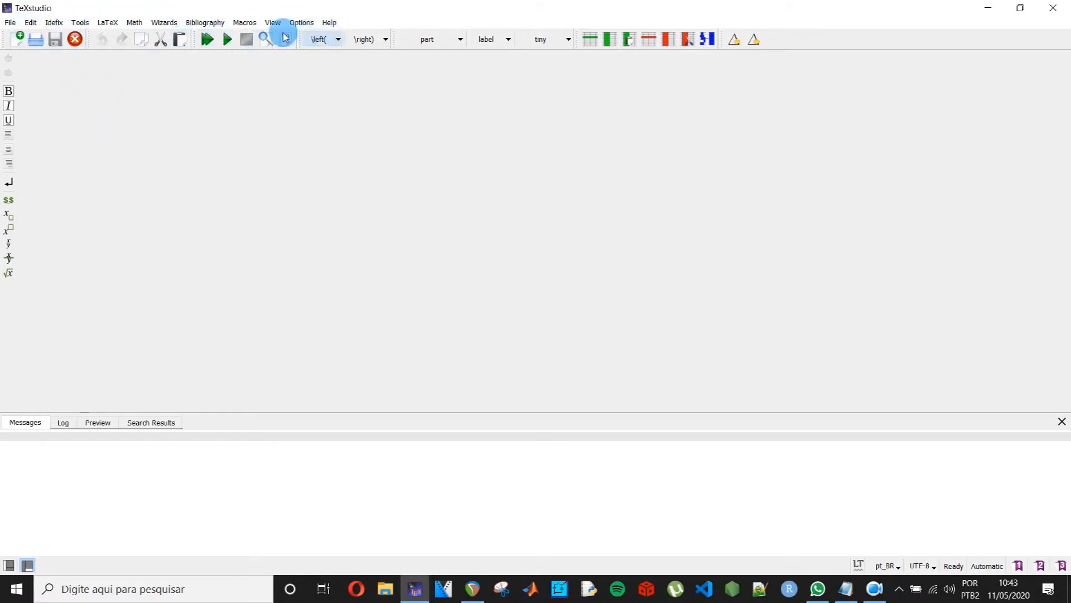
click(10, 23)
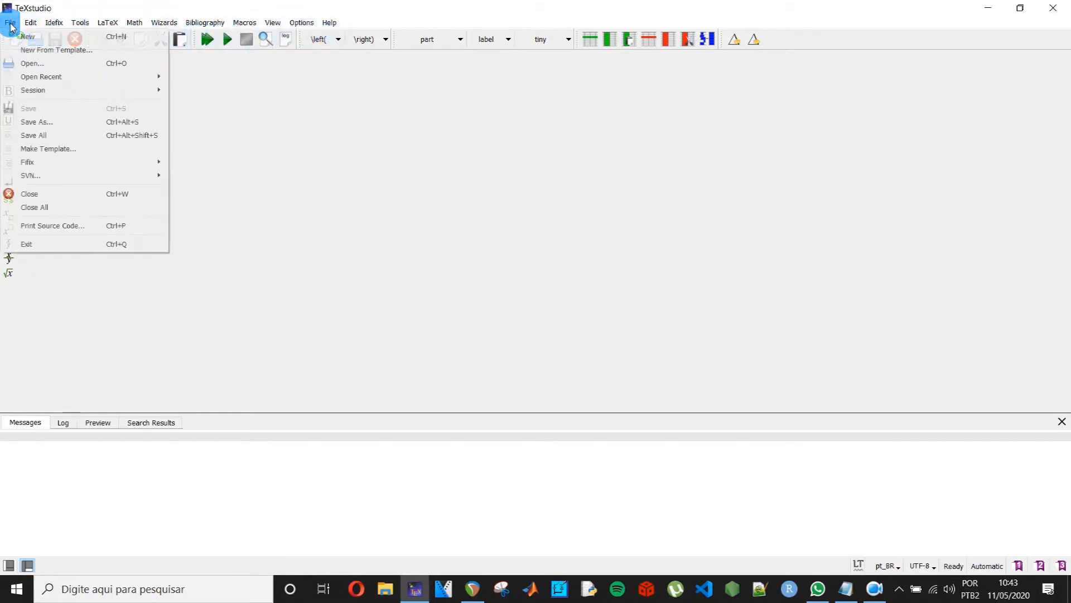
click(72, 50)
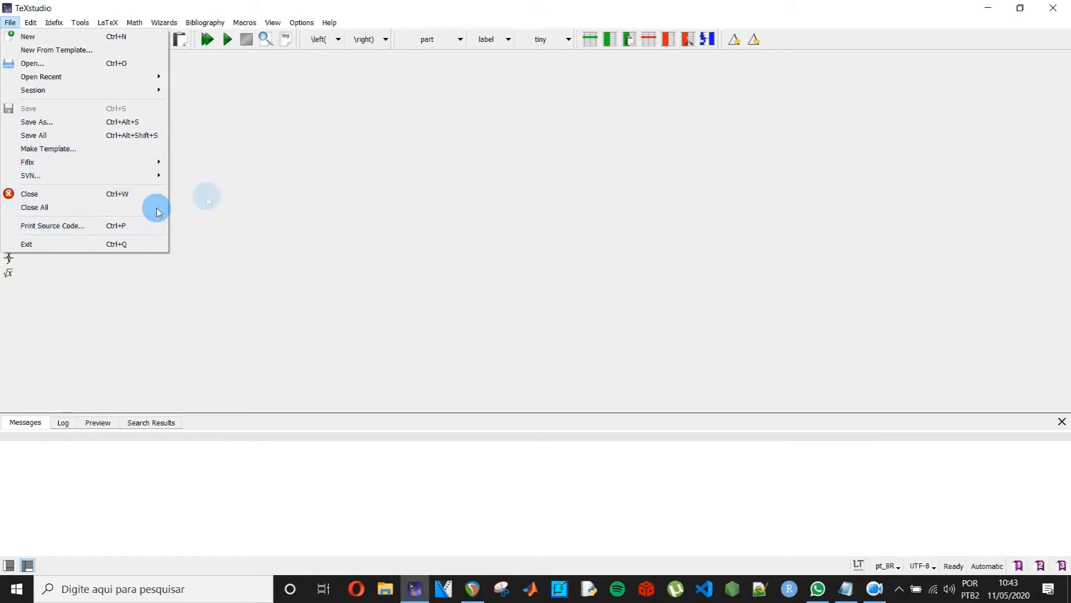
click(211, 167)
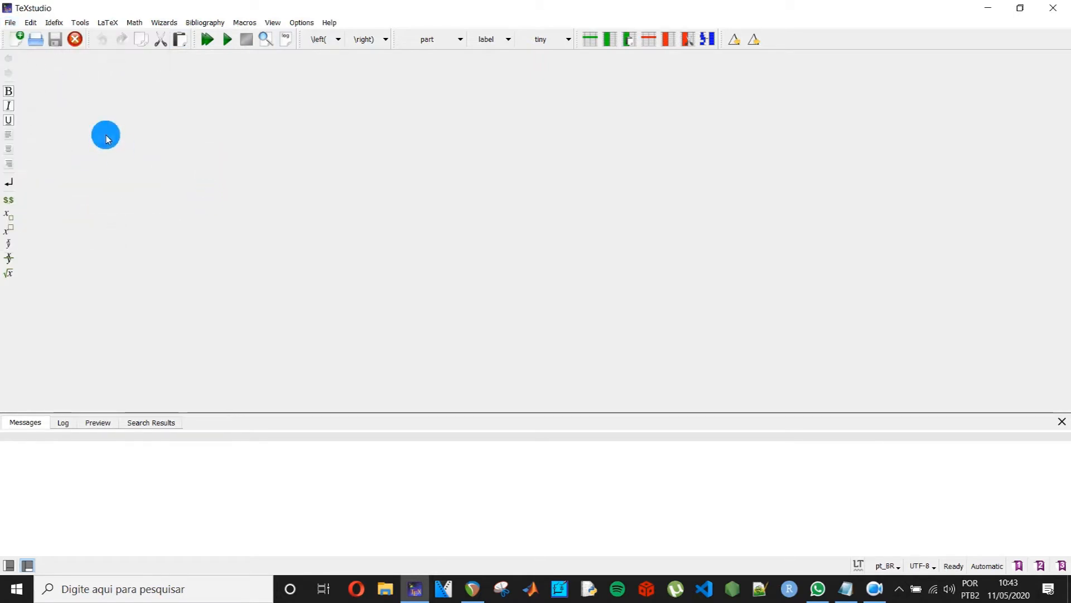
click(31, 23)
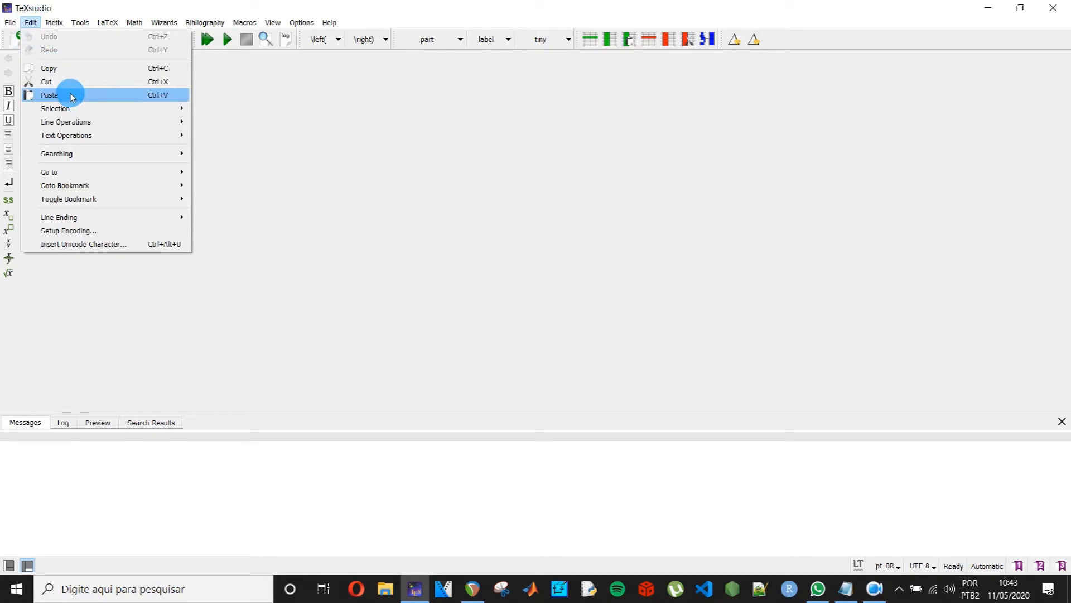
click(236, 122)
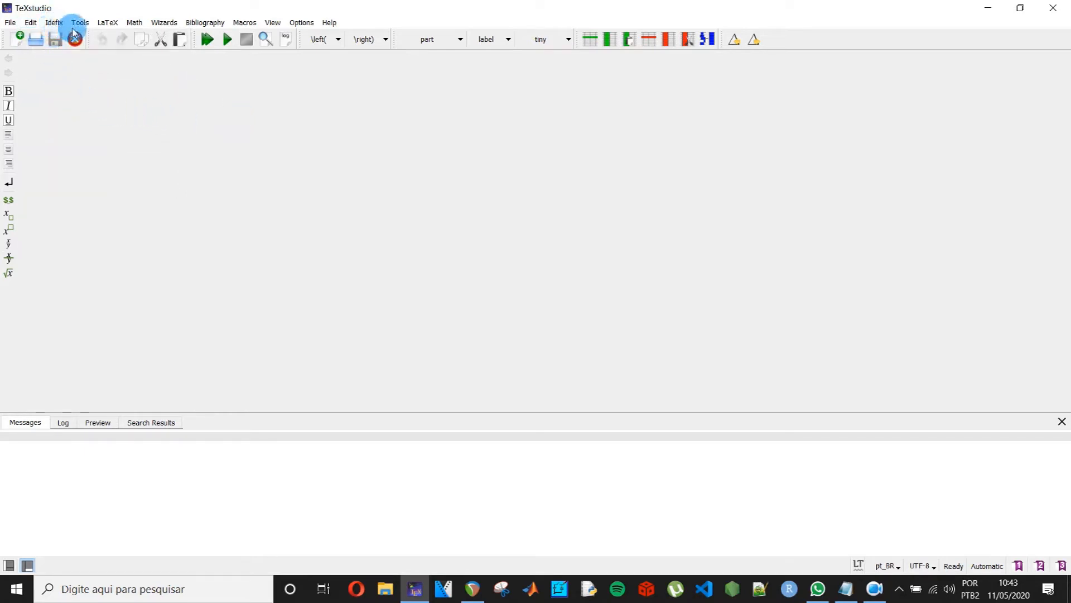
click(106, 27)
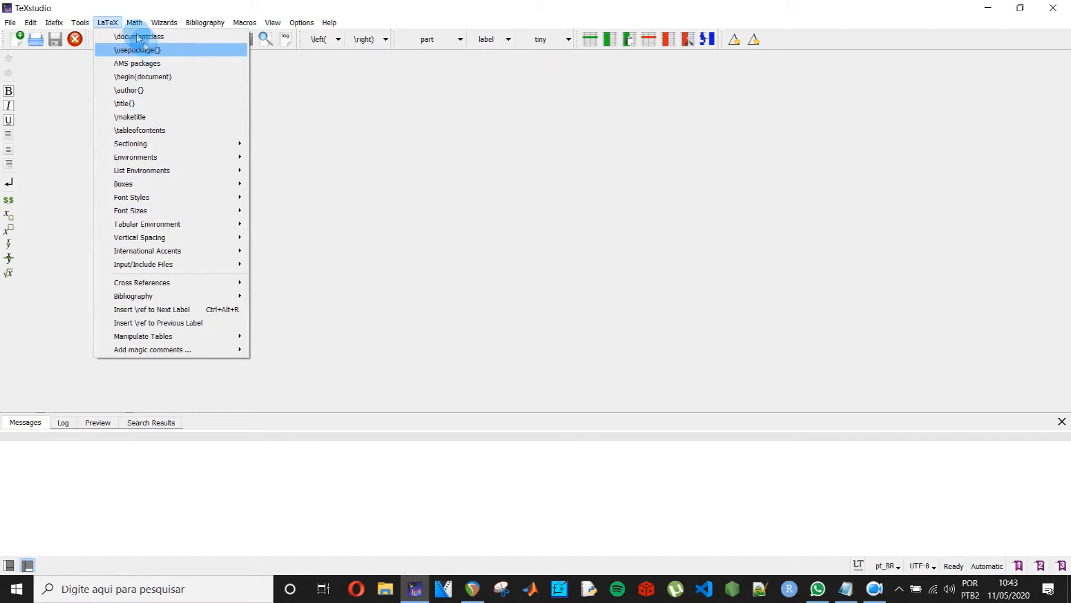
mouse_move(136, 22)
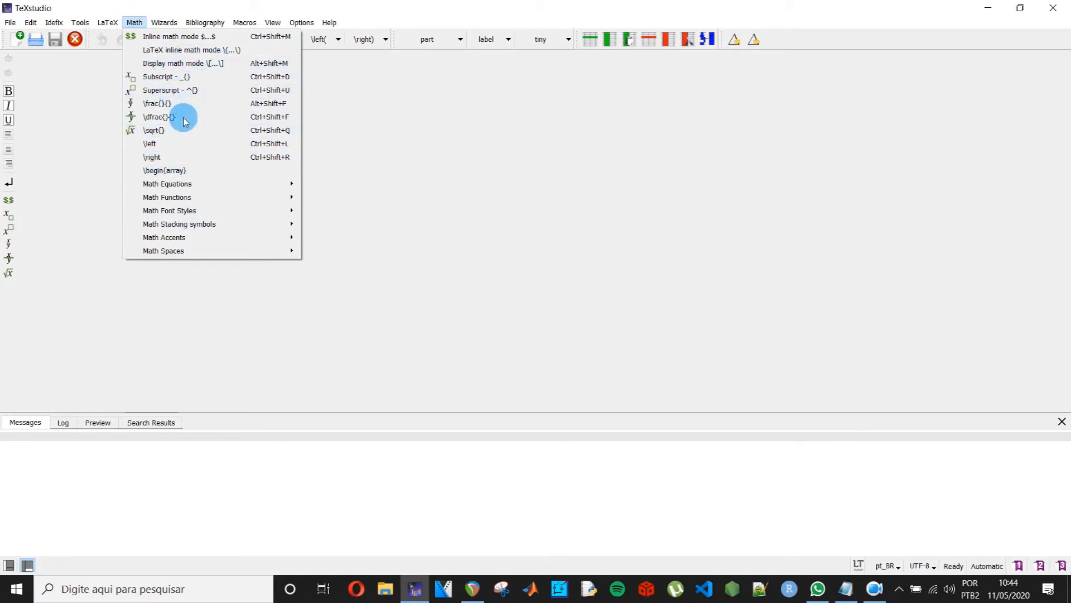
mouse_move(177, 26)
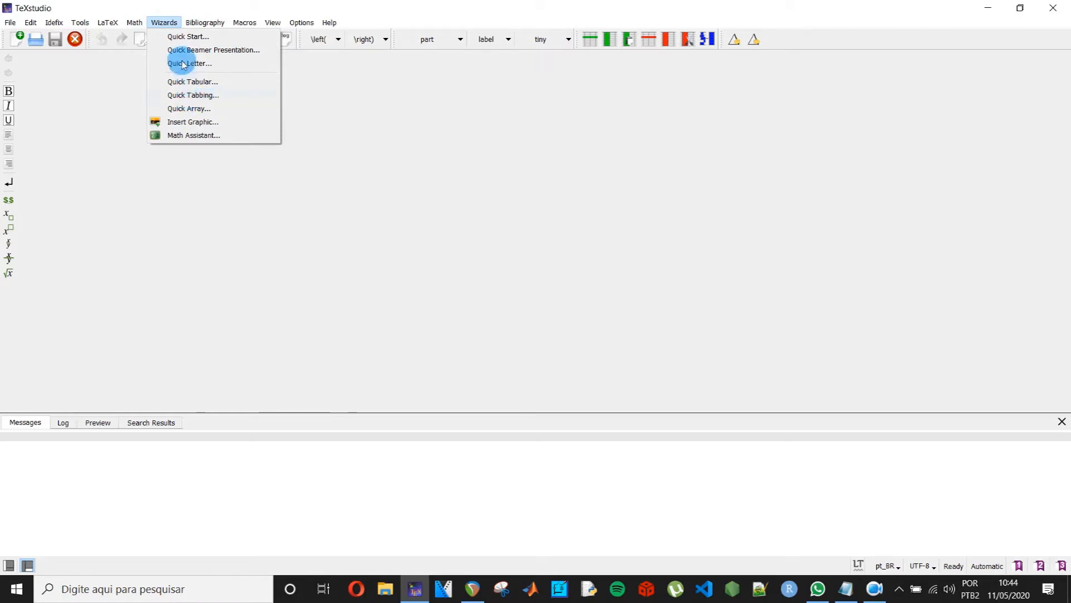
mouse_move(212, 23)
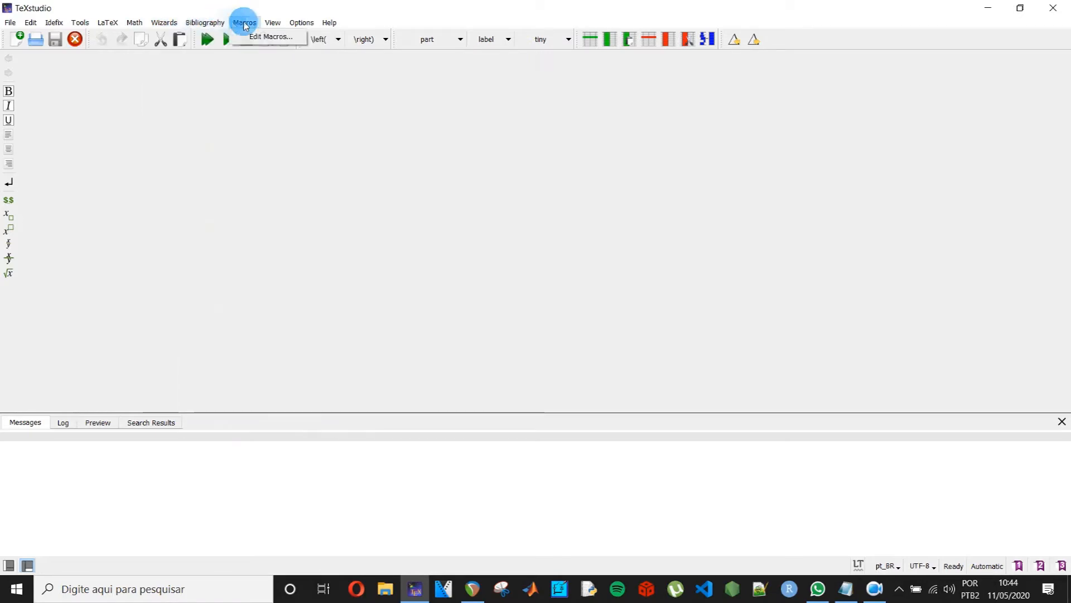
mouse_move(281, 24)
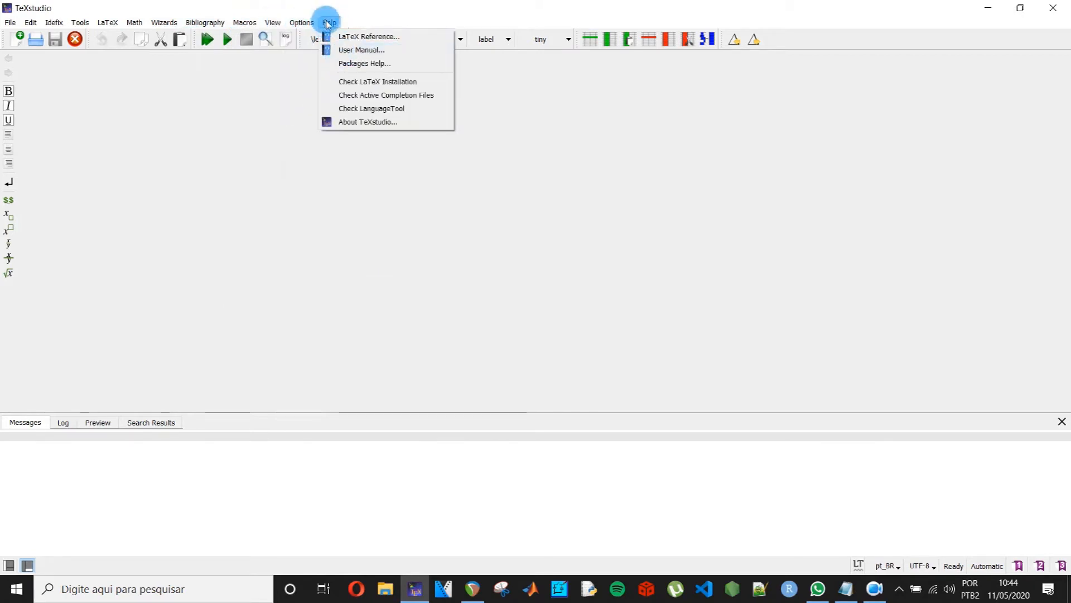
click(220, 129)
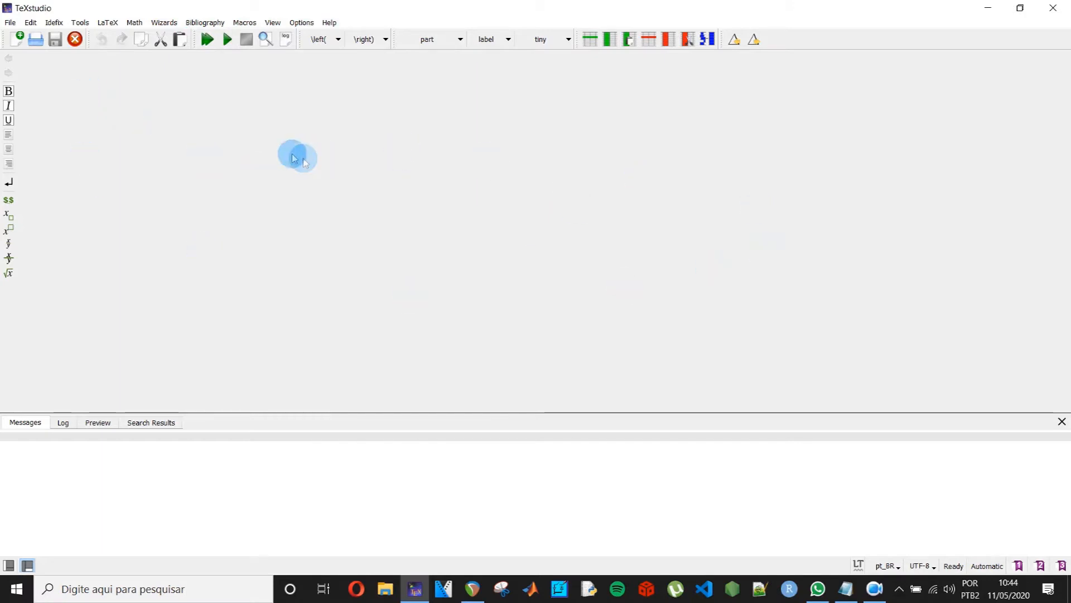
click(129, 105)
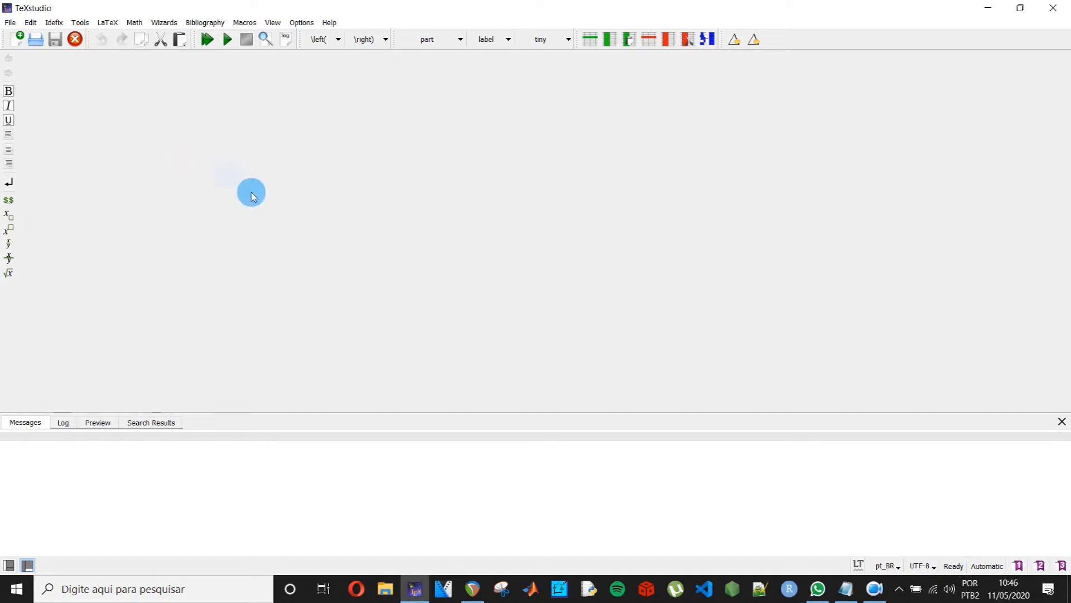
- Change the interface language to pt_BR in the program configuration
click(301, 22)
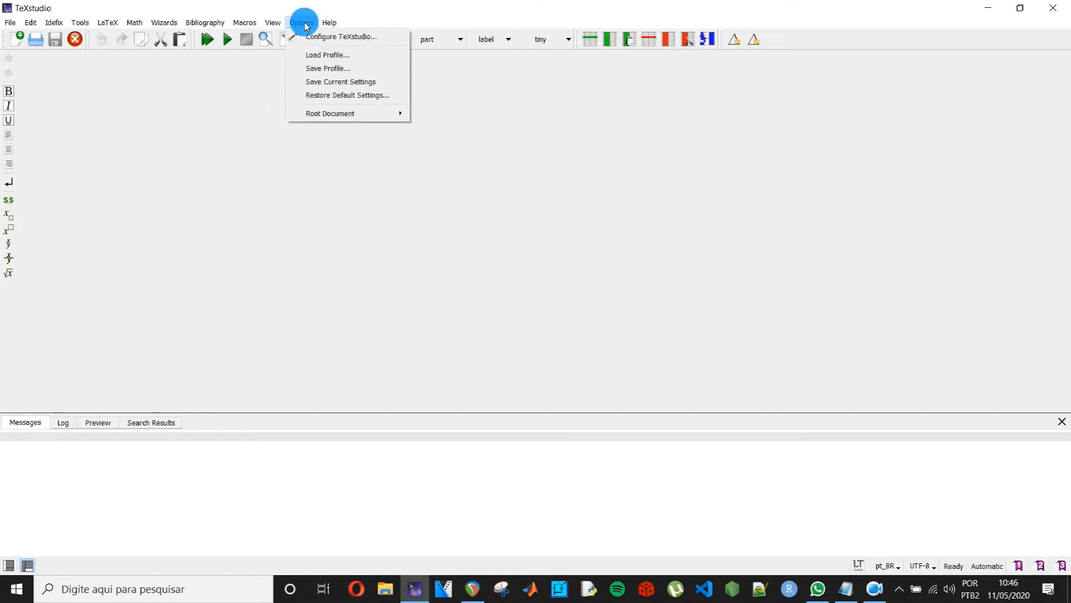
click(372, 39)
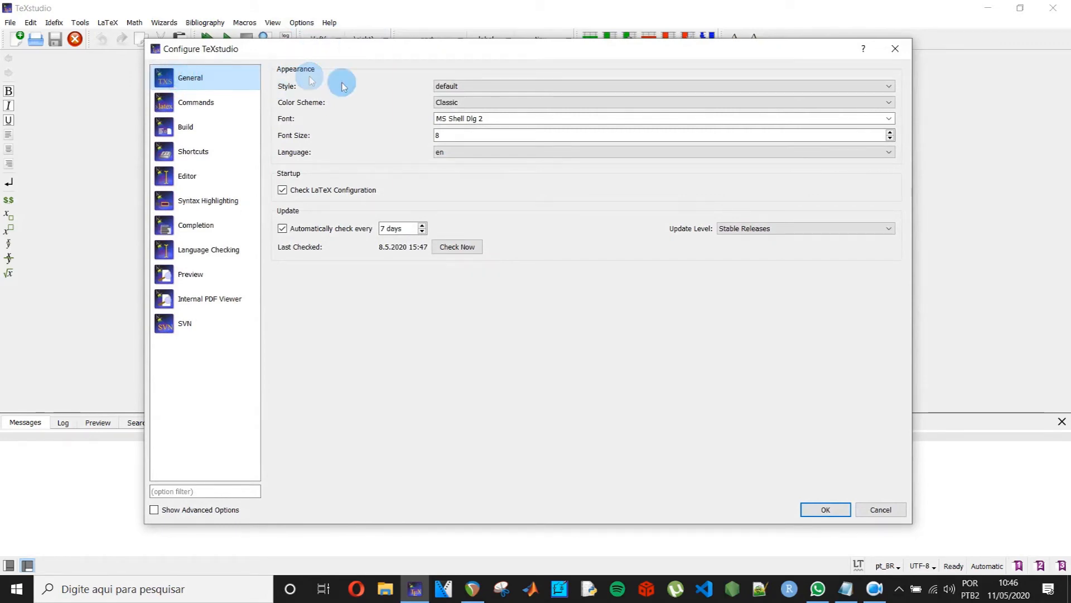
click(485, 152)
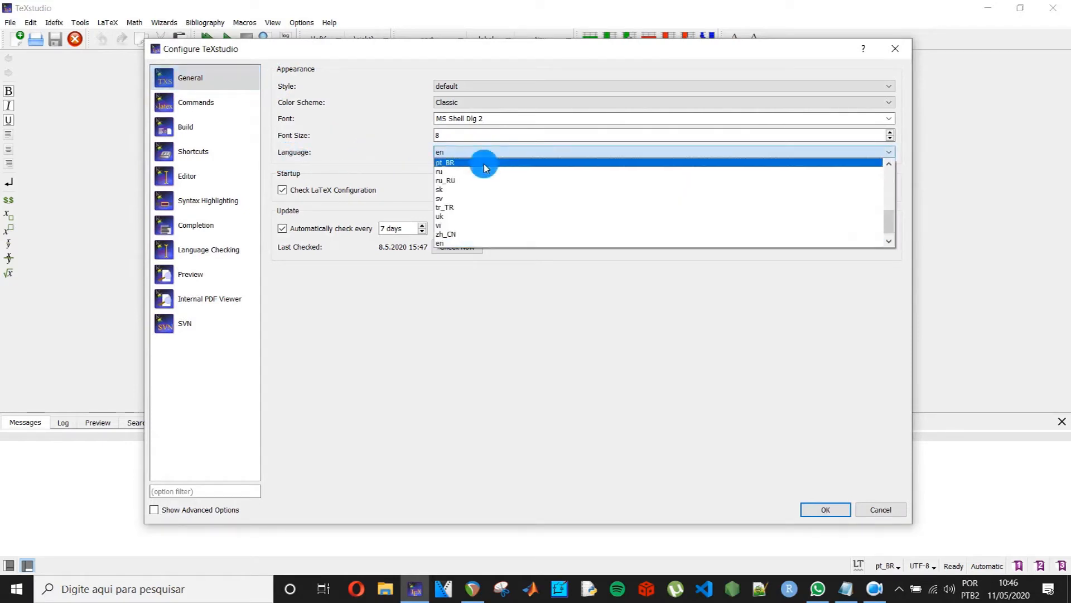
click(484, 164)
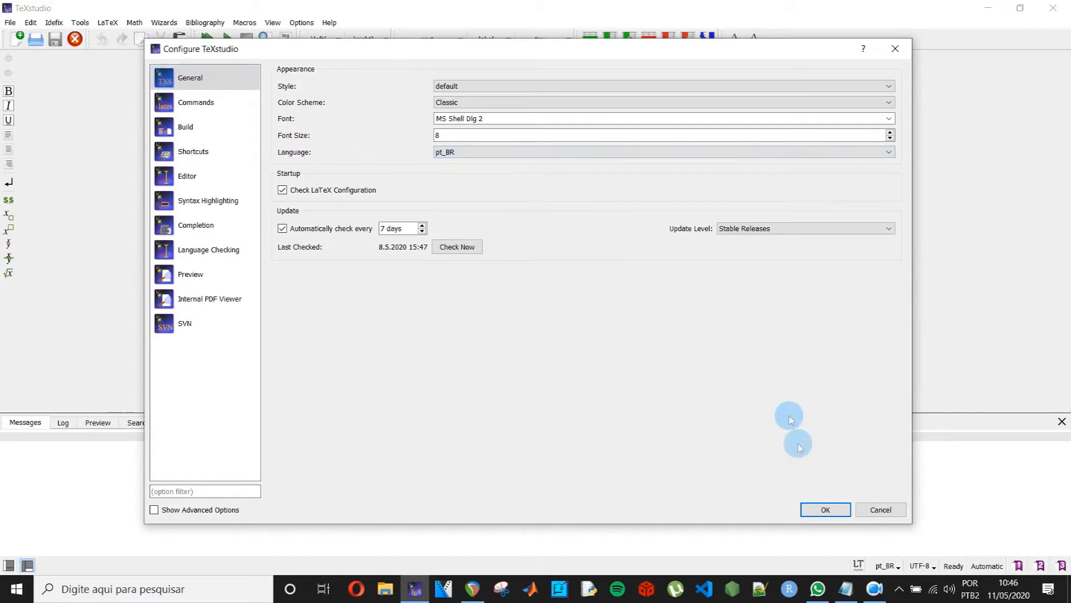
click(822, 512)
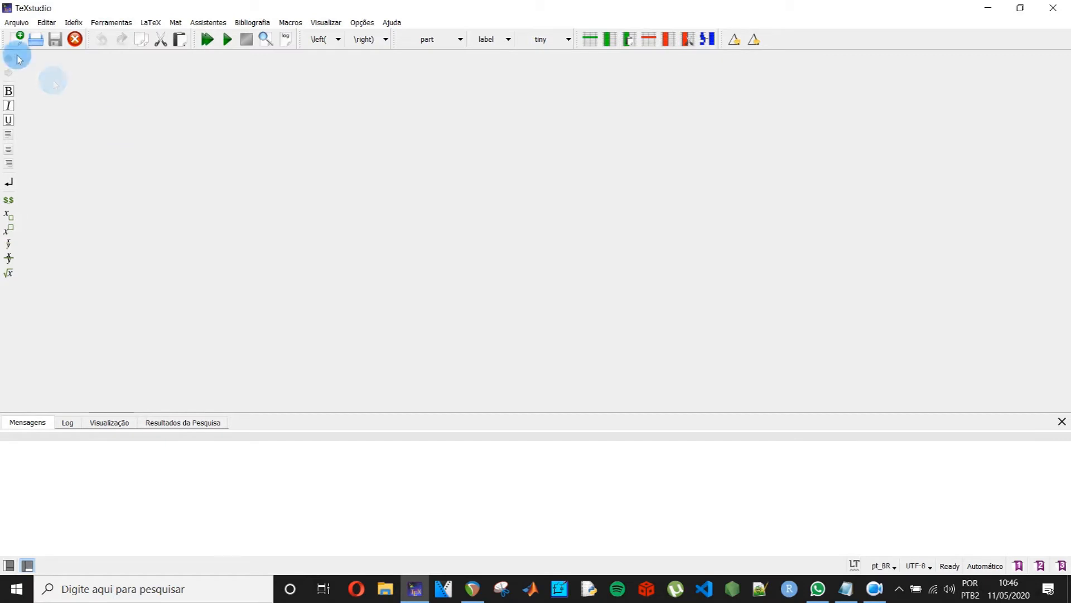
click(15, 24)
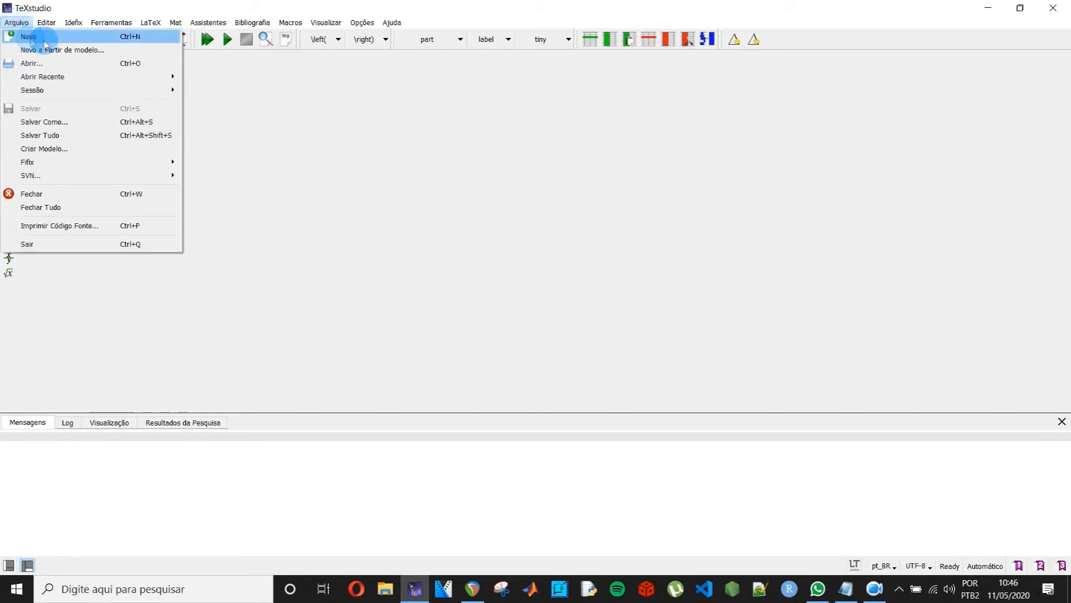
click(39, 35)
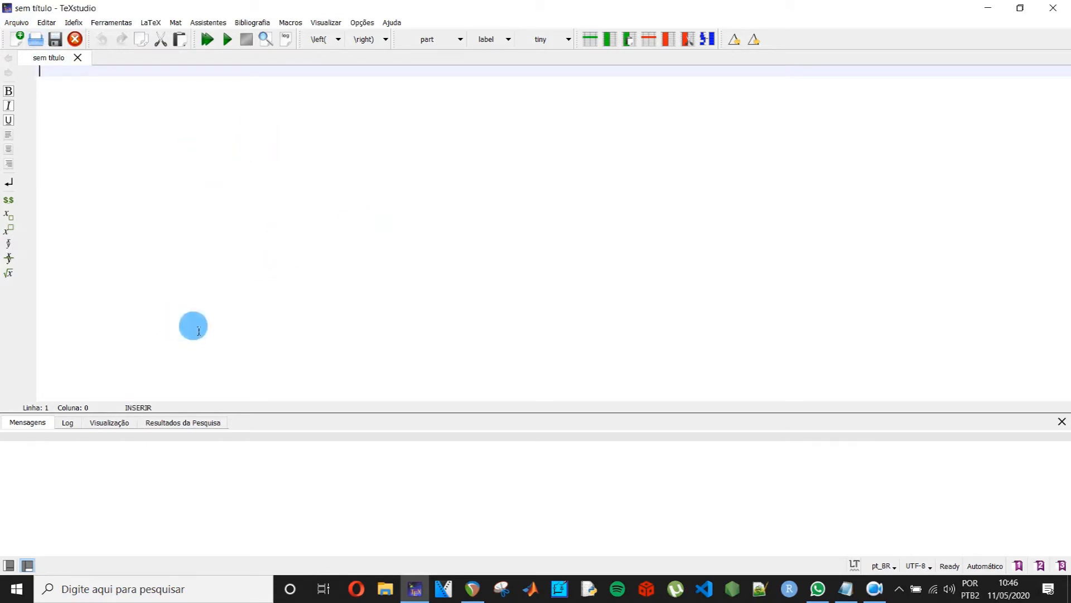
click(78, 57)
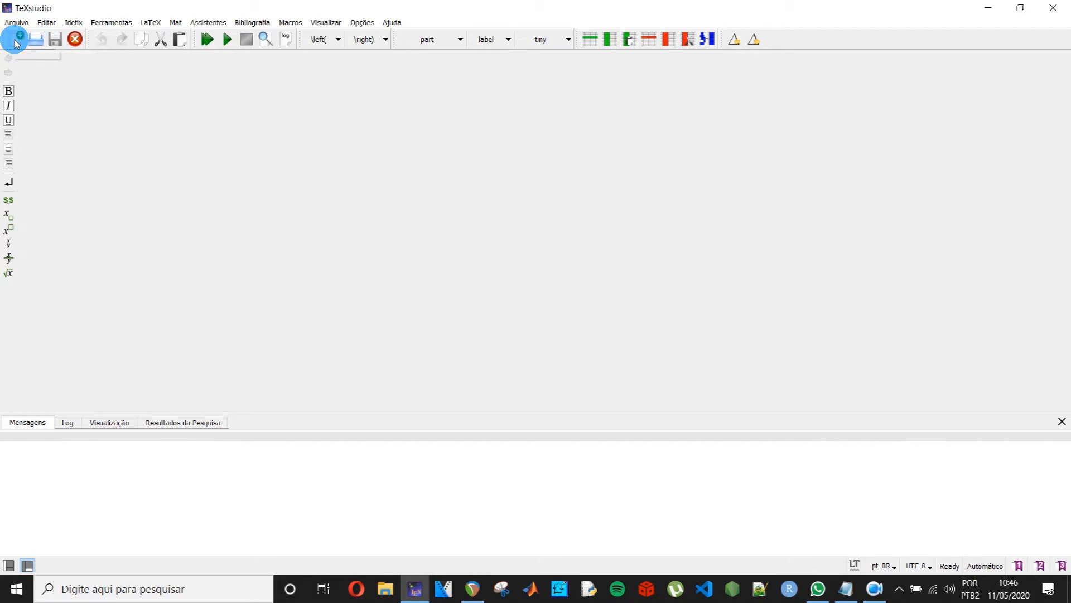
- Create a new blank document and insert the \documentclass[keyvals]{class} command on its first line
click(17, 40)
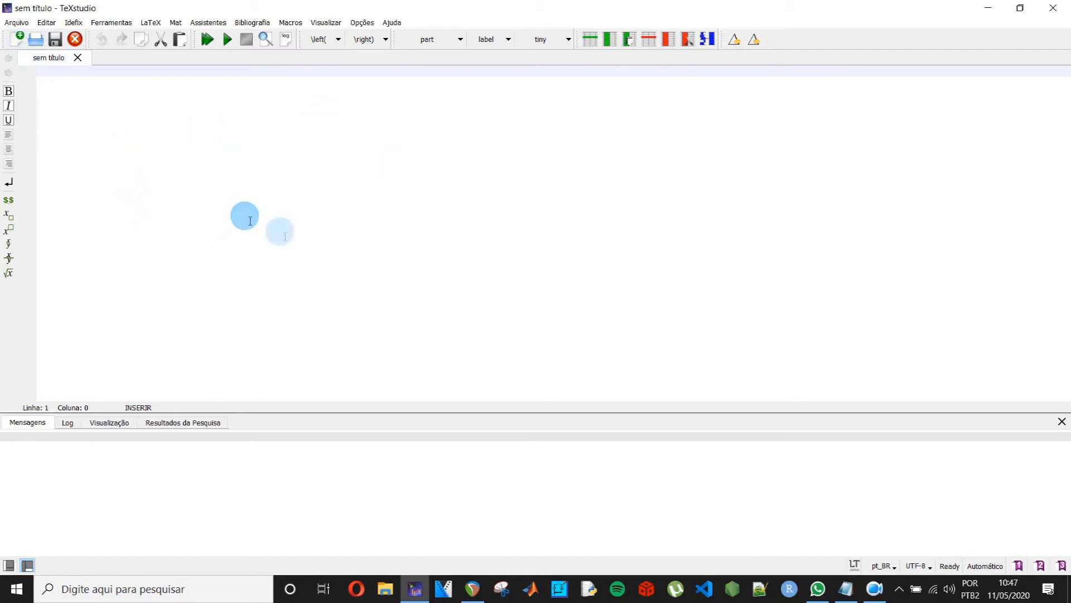
click(211, 136)
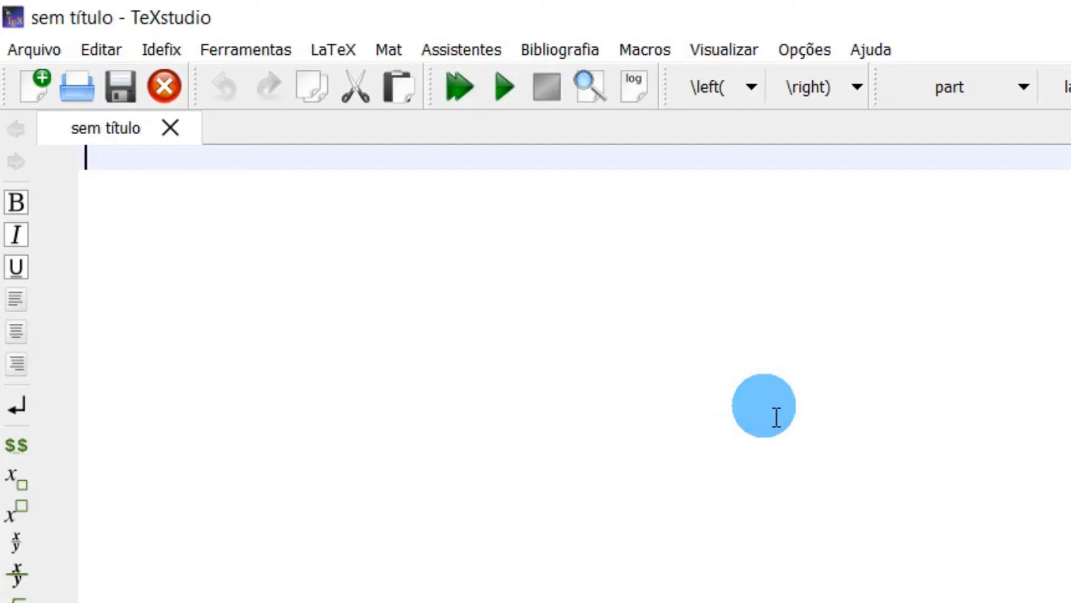
text(\)
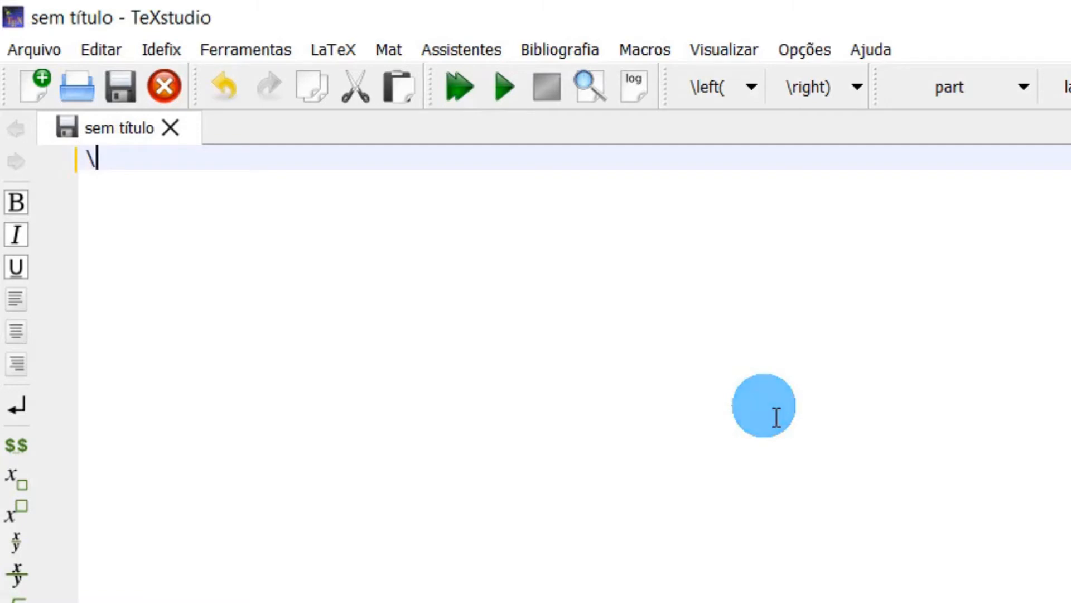
text(documen)
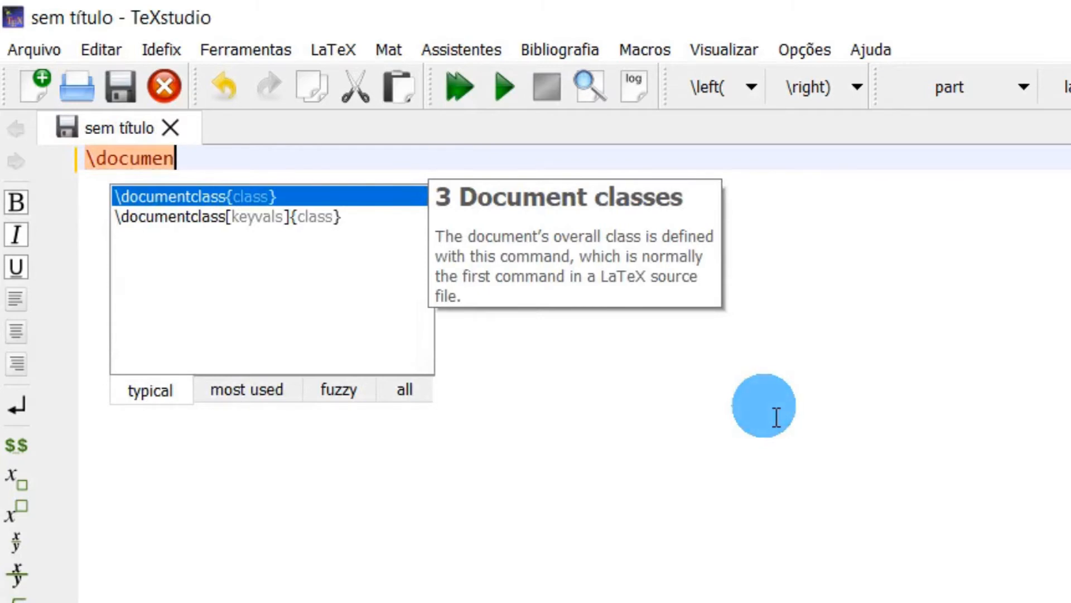
key(Down)
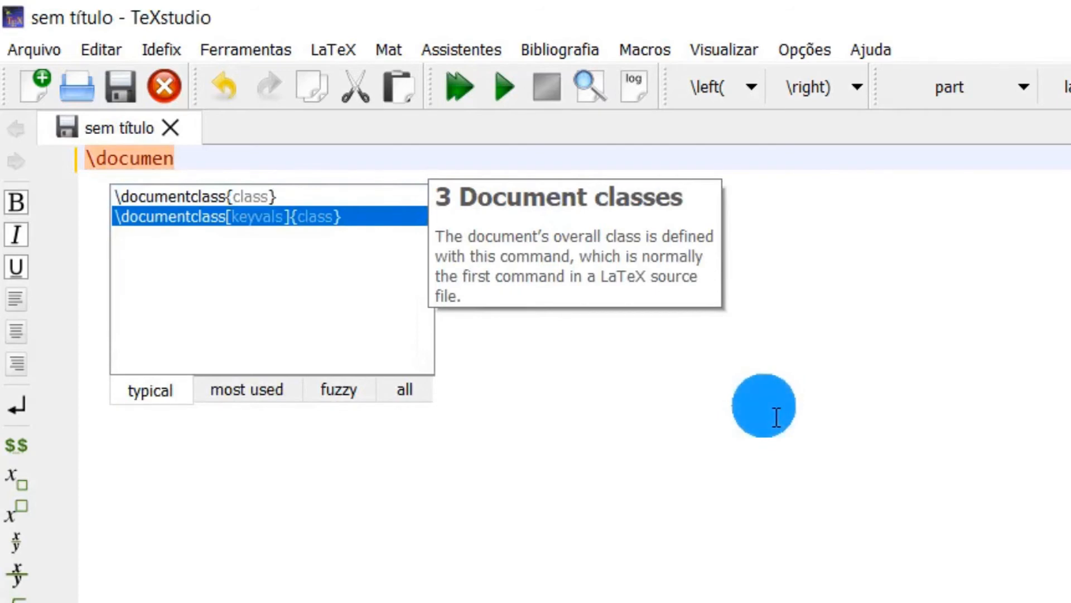
key(Return)
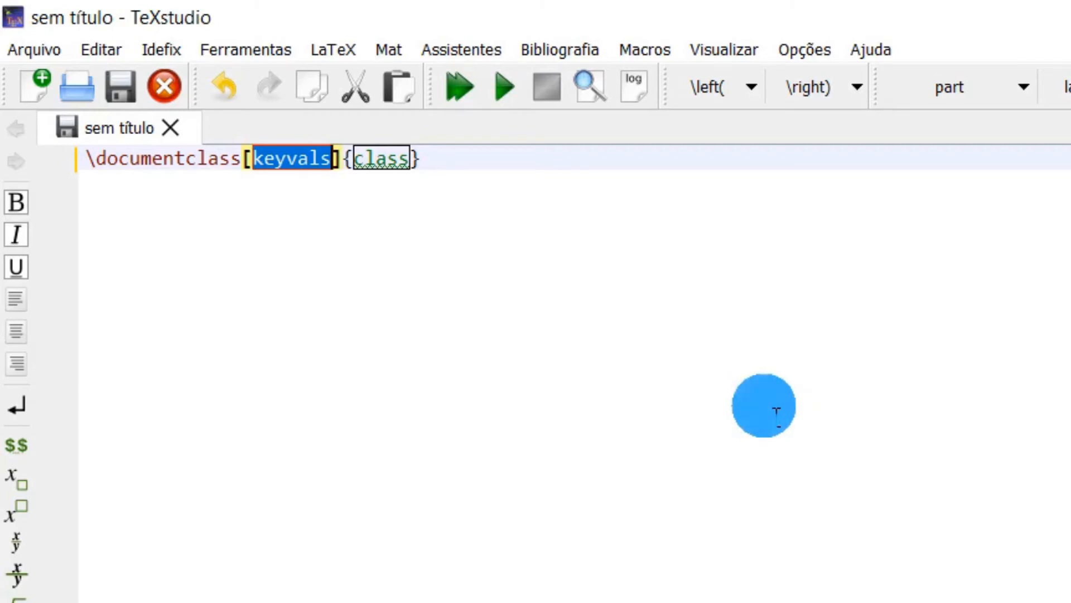
- Replace the keyvals placeholder of the \documentclass command with the options 10pt,a4paper
text(10)
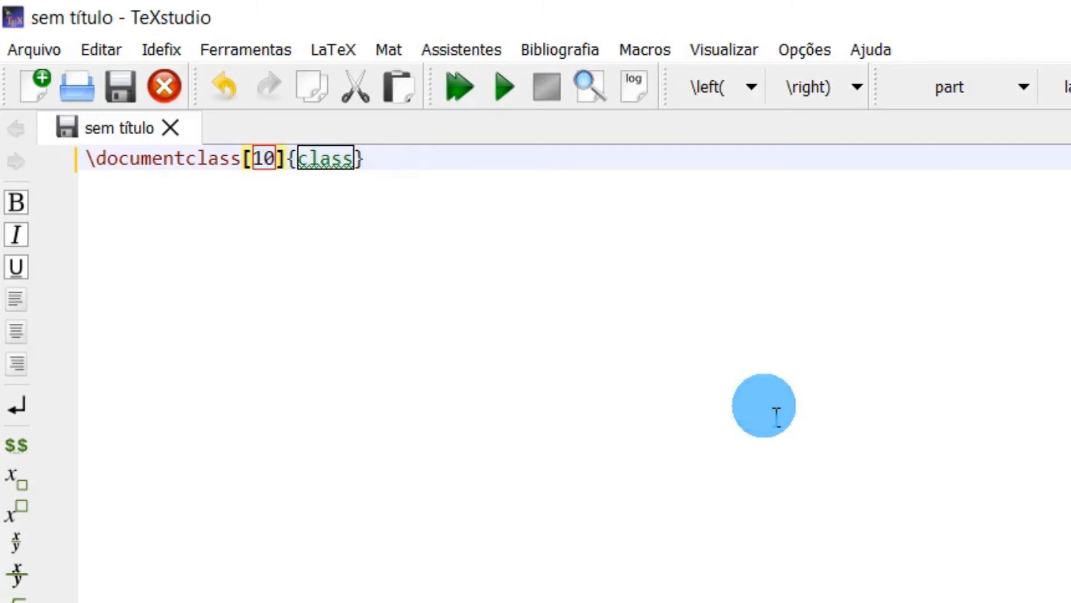
text(pt)
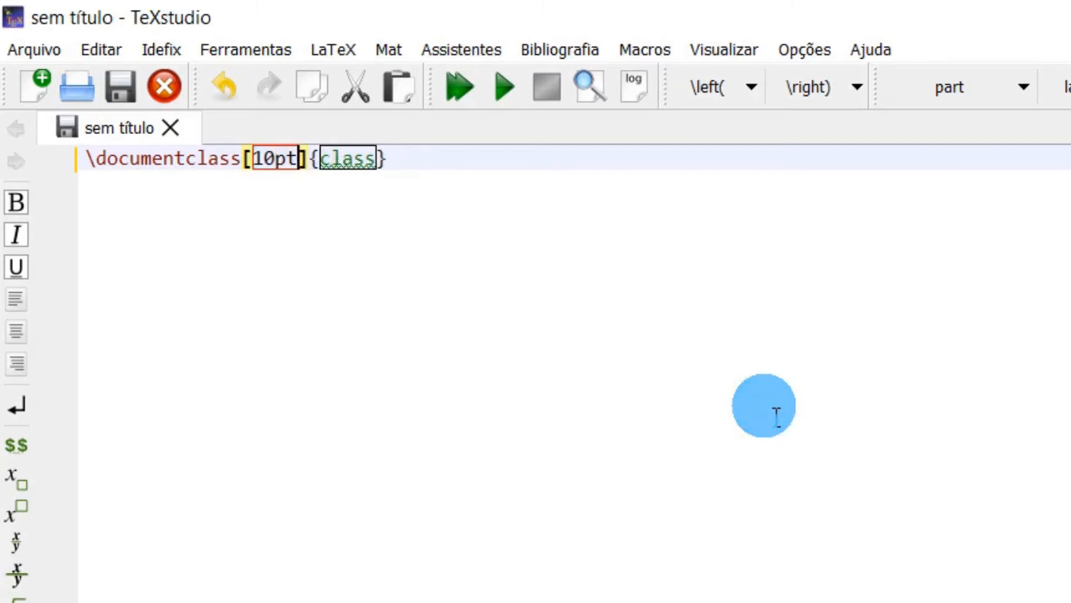
text(,)
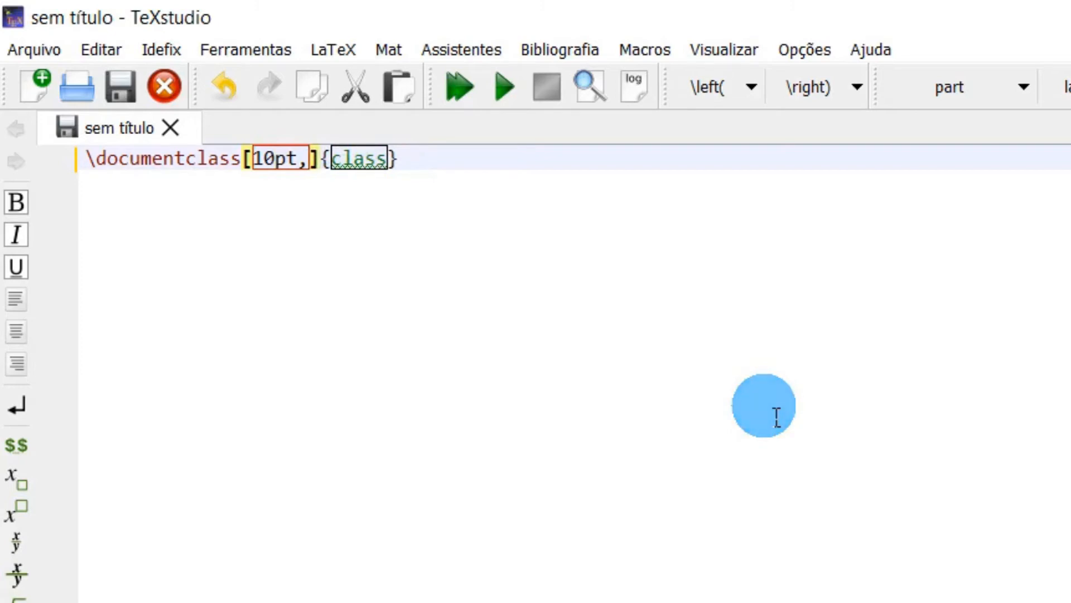
text(a4)
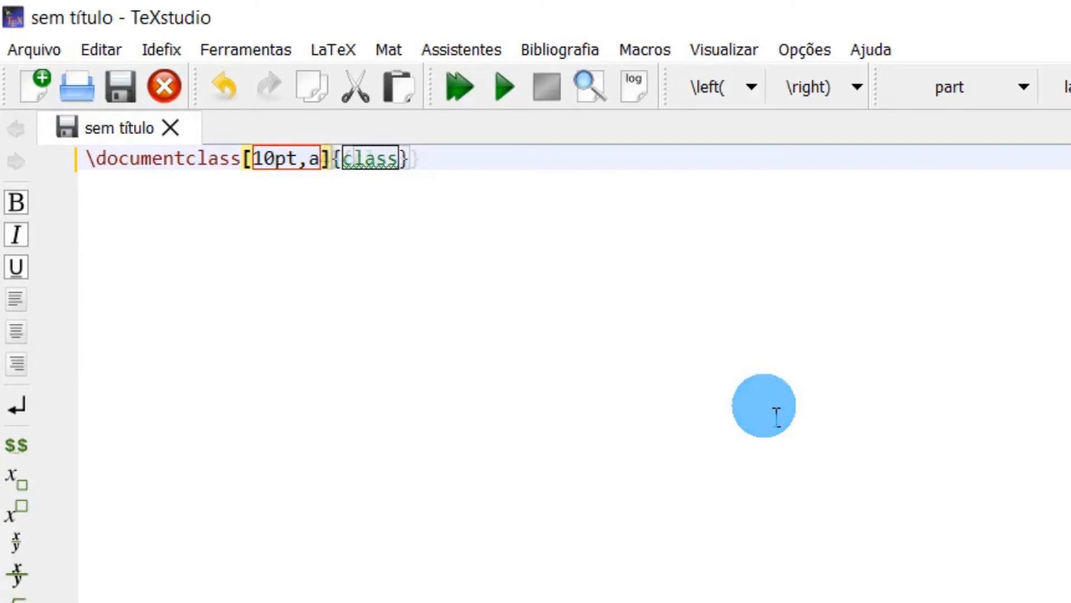
text(paper)
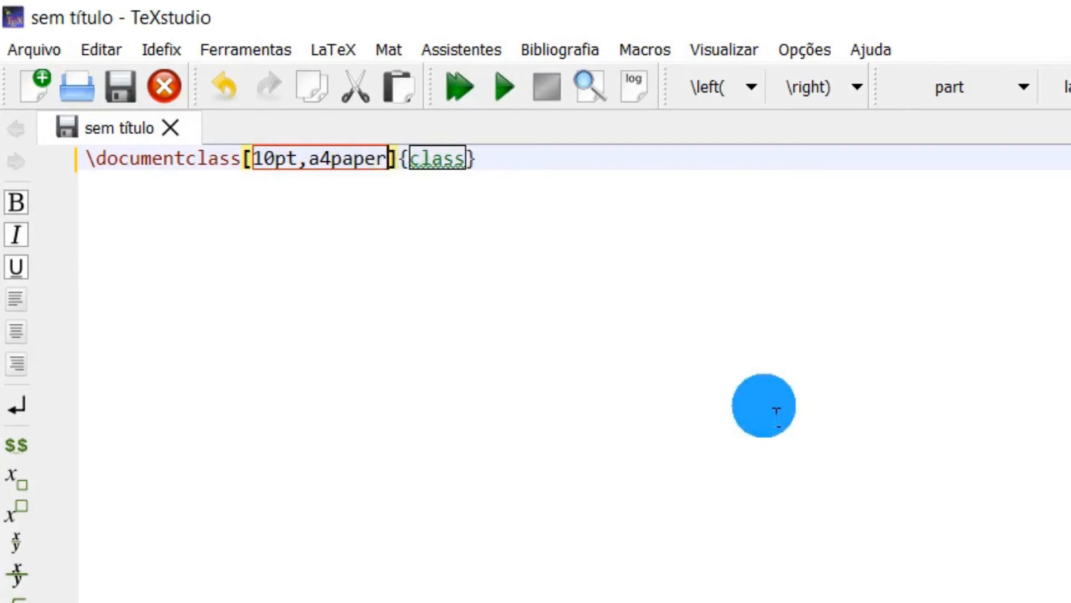
- Replace the class placeholder with article and start a new line after a blank one below the \documentclass command
key(Right)
key(Right)
key(Right)
key(Right)
key(Right)
key(Right)
key(Right)
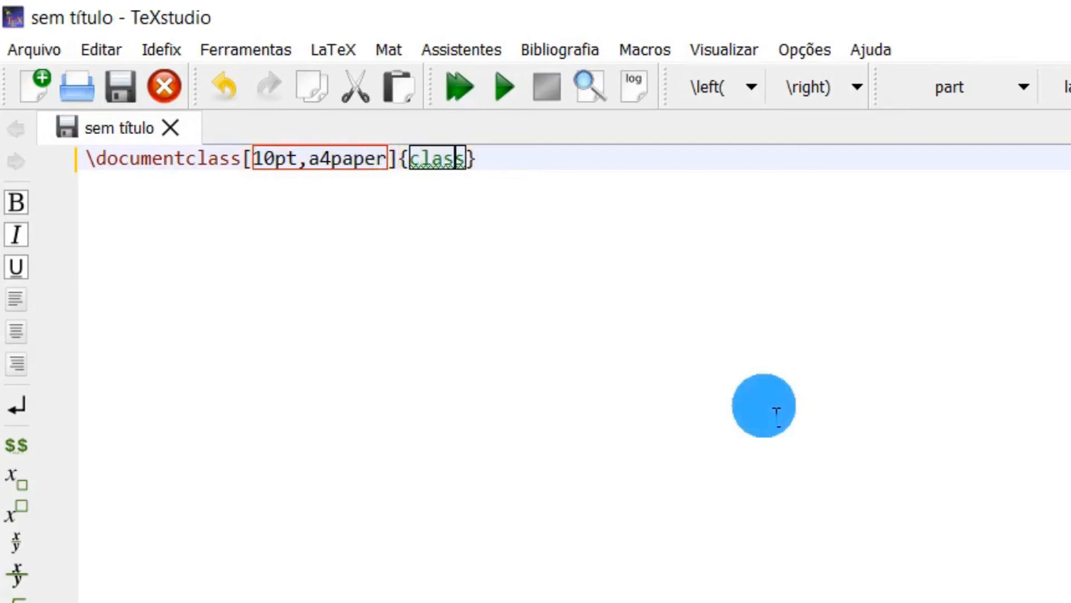
key(shift+Left)
key(shift+Left)
key(shift+Left)
key(shift+Left)
key(shift+Left)
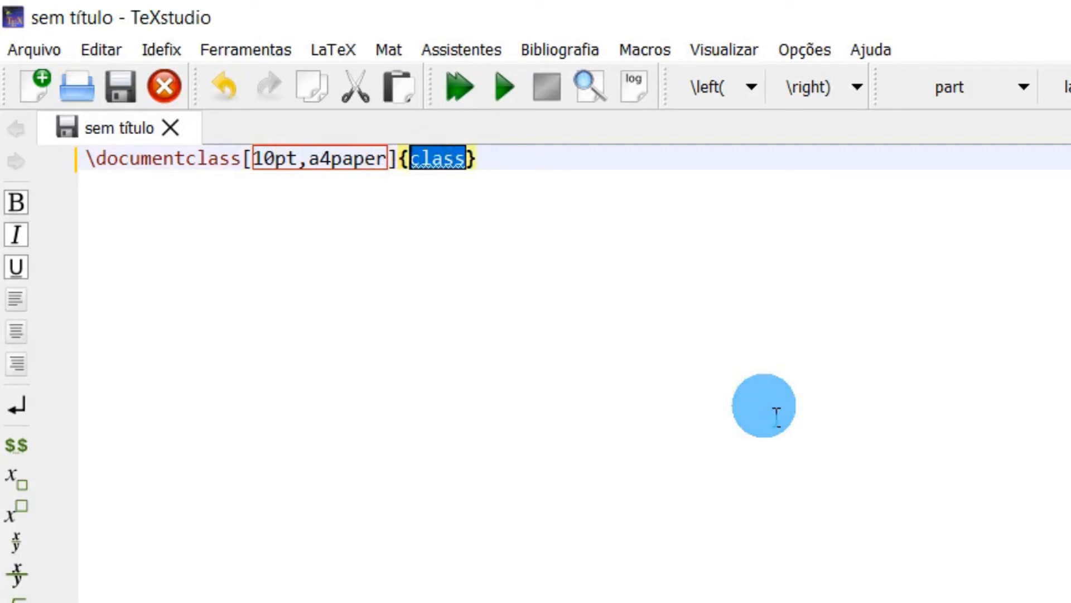
key(BackSpace)
text(article)
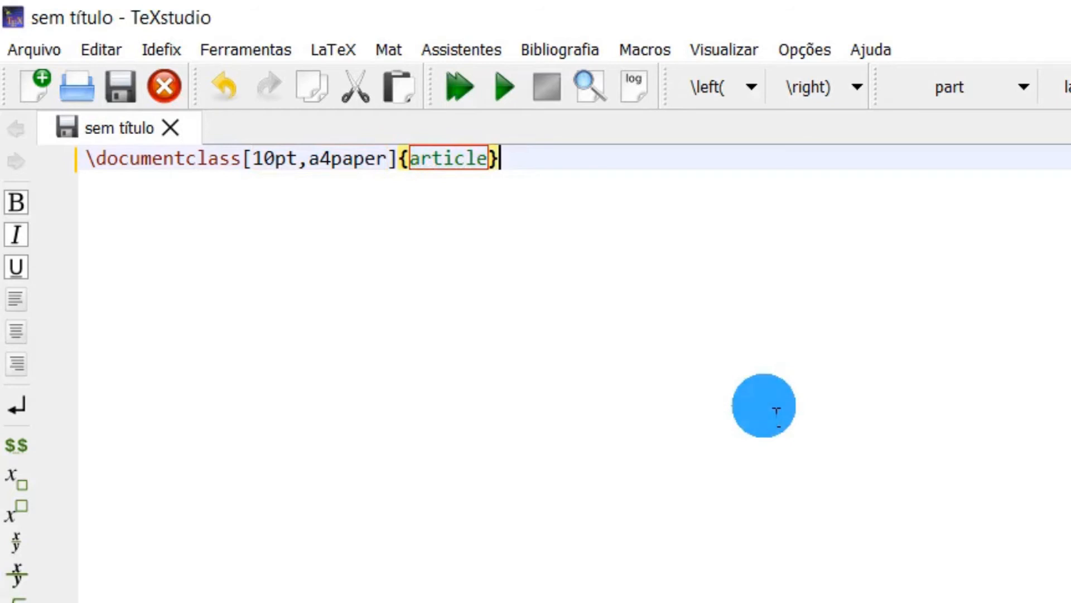
key(Return)
key(Return)
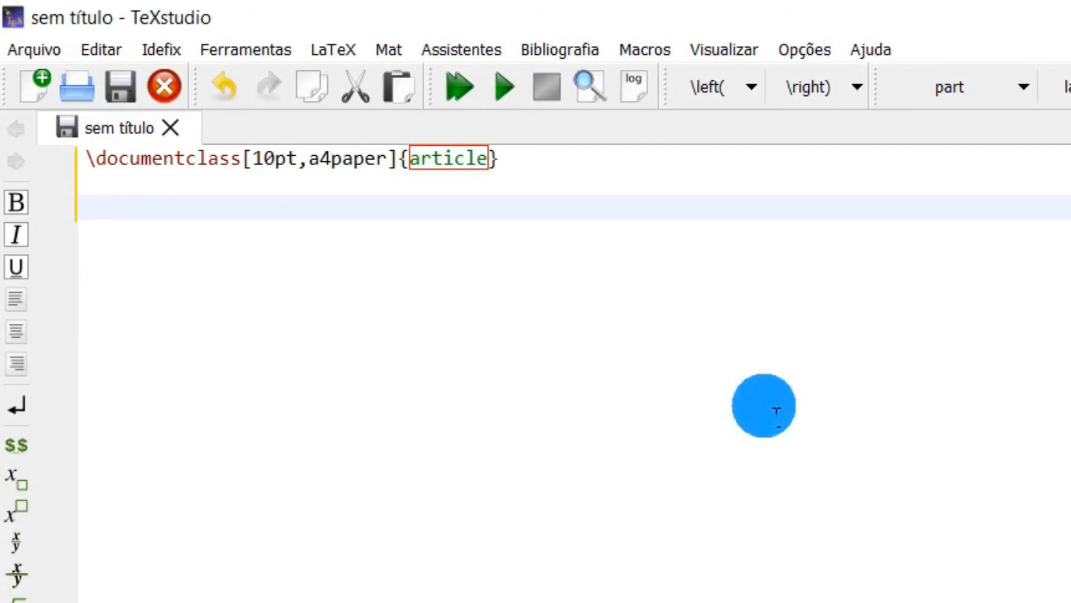
- Insert a document environment below the \documentclass line by completing \begin and naming the environment document
text(\)
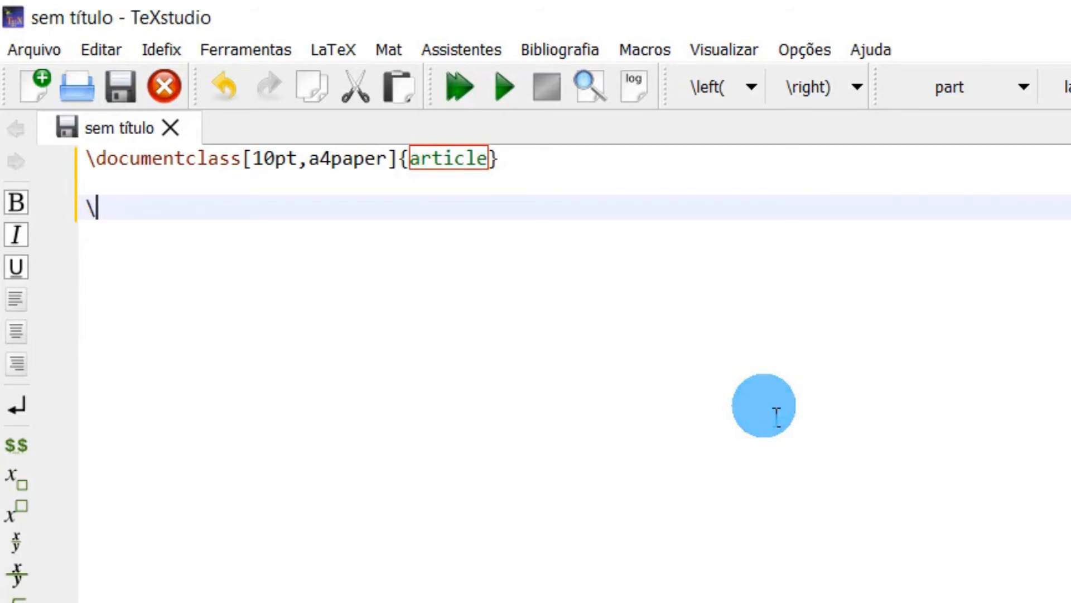
text(begin)
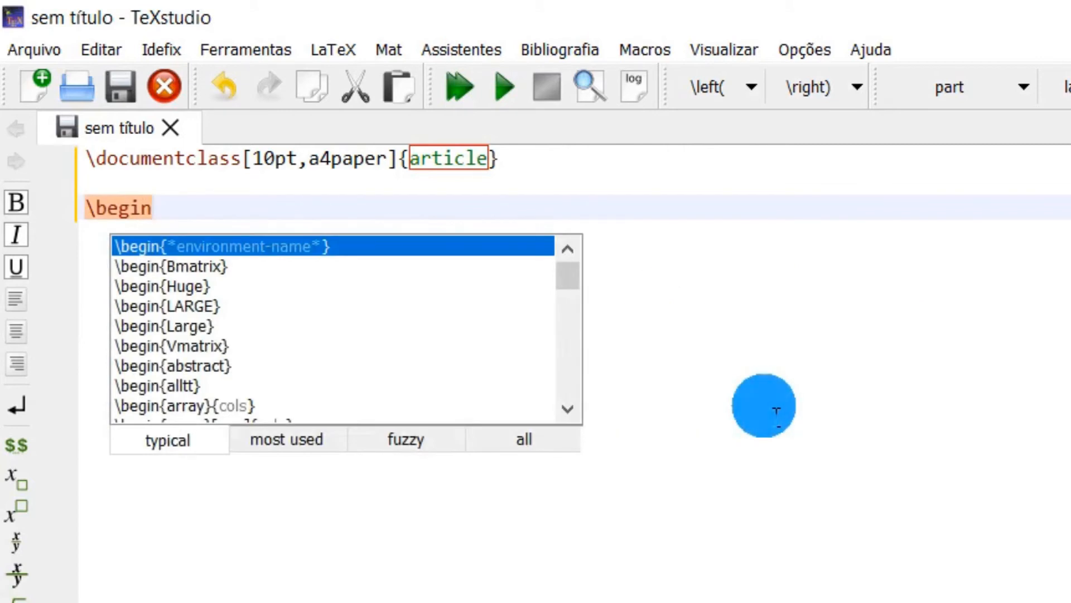
key(Return)
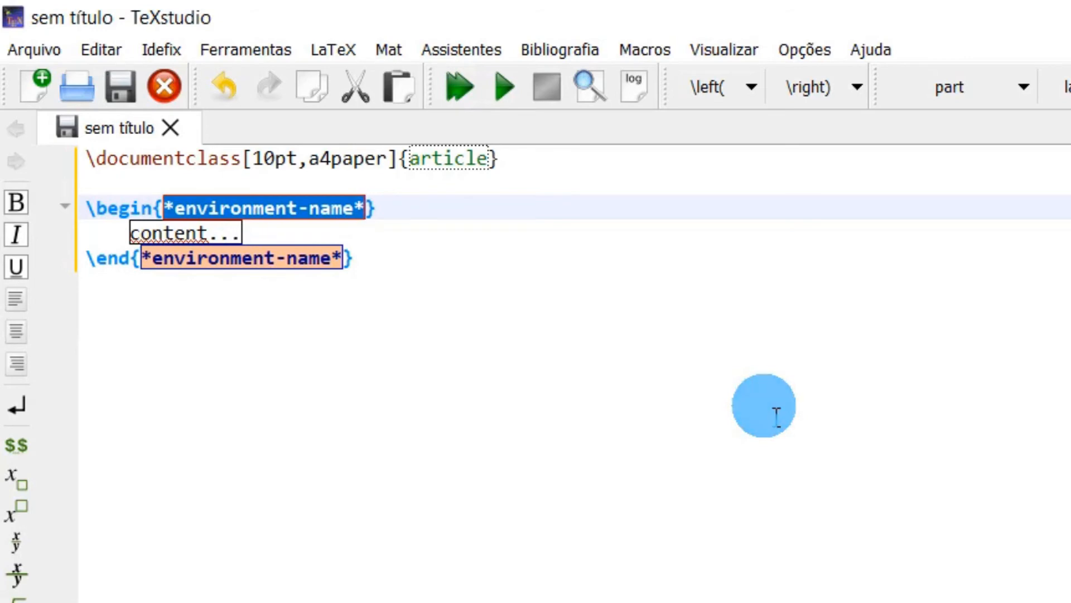
text(documen)
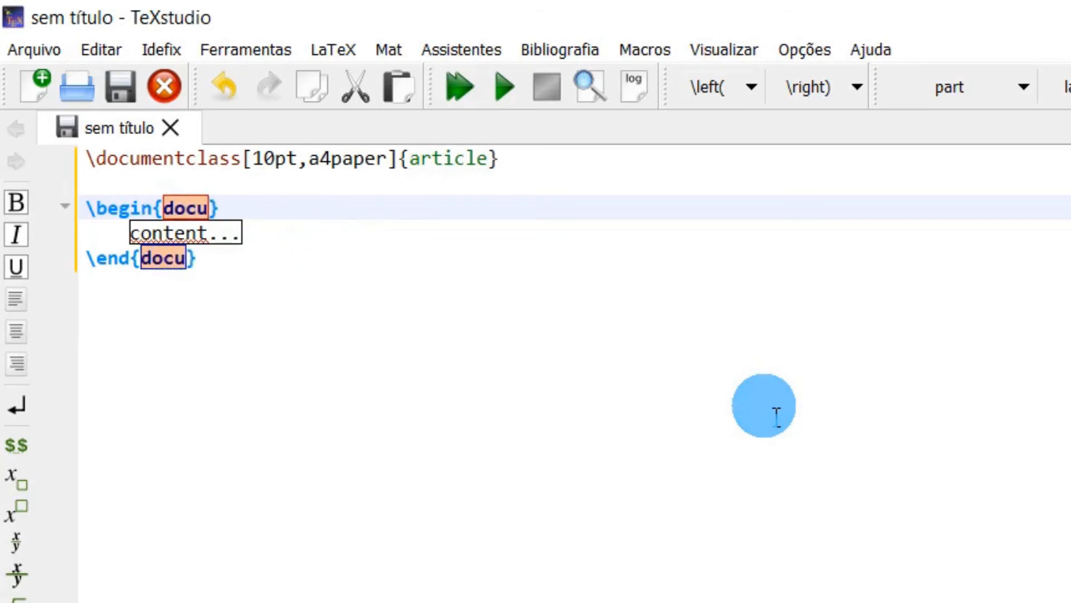
text(t)
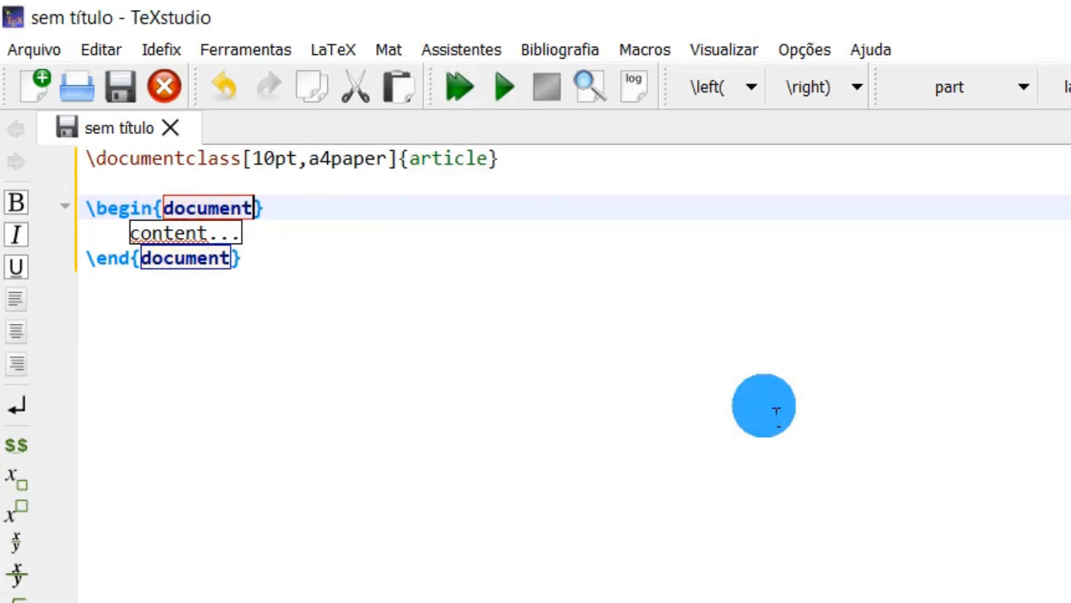
- Replace the content placeholder inside the document environment with MEU PRIMEIRO ARTIGO, leaving a blank line below it
key(Down)
key(BackSpace)
key(BackSpace)
key(BackSpace)
key(BackSpace)
key(BackSpace)
key(BackSpace)
key(BackSpace)
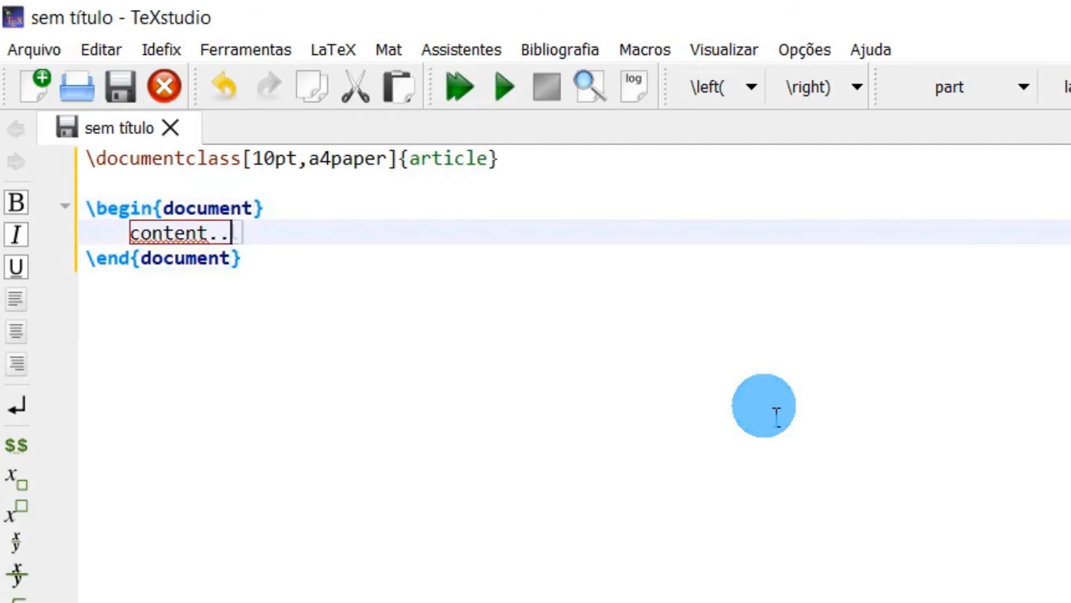
key(BackSpace)
key(BackSpace)
key(BackSpace)
key(Return)
key(Up)
text(MEU PRIMEIRO ARTIG)
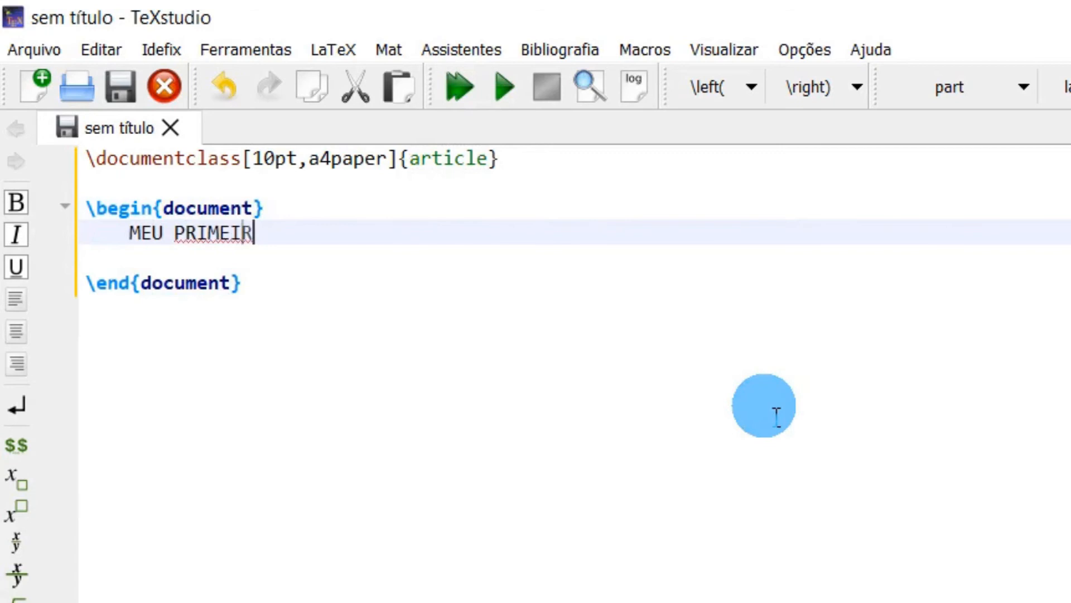
text(O)
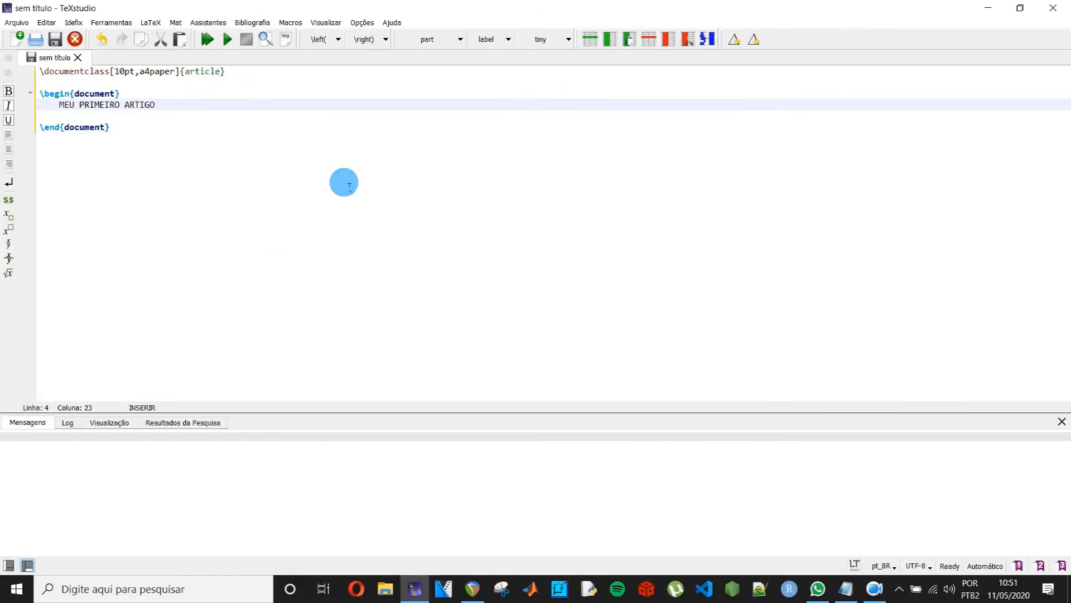
- Compile the document and magnify its title text in the PDF preview
click(227, 40)
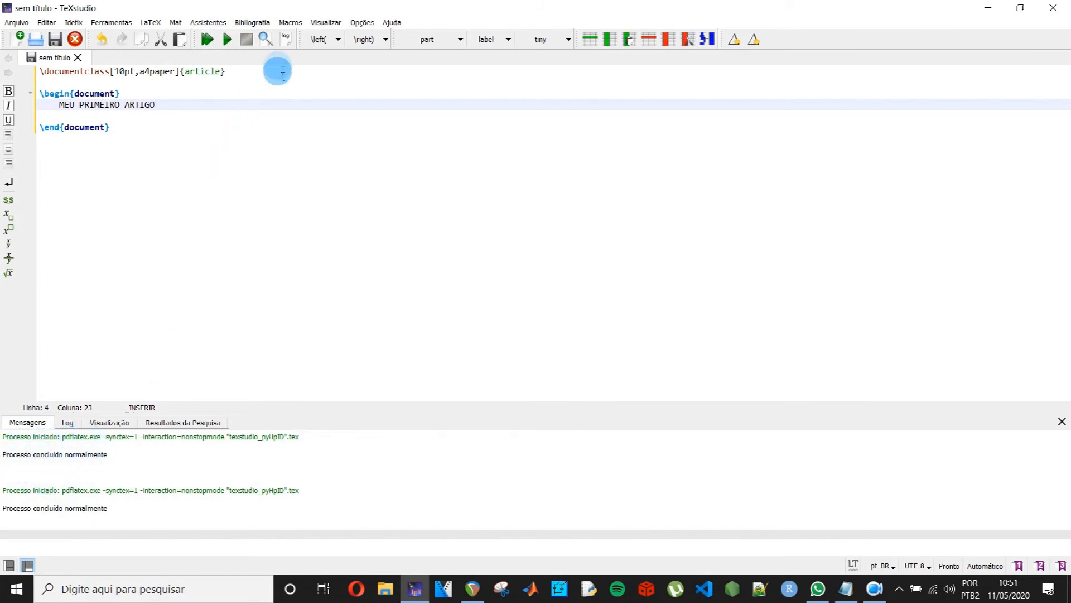
click(264, 40)
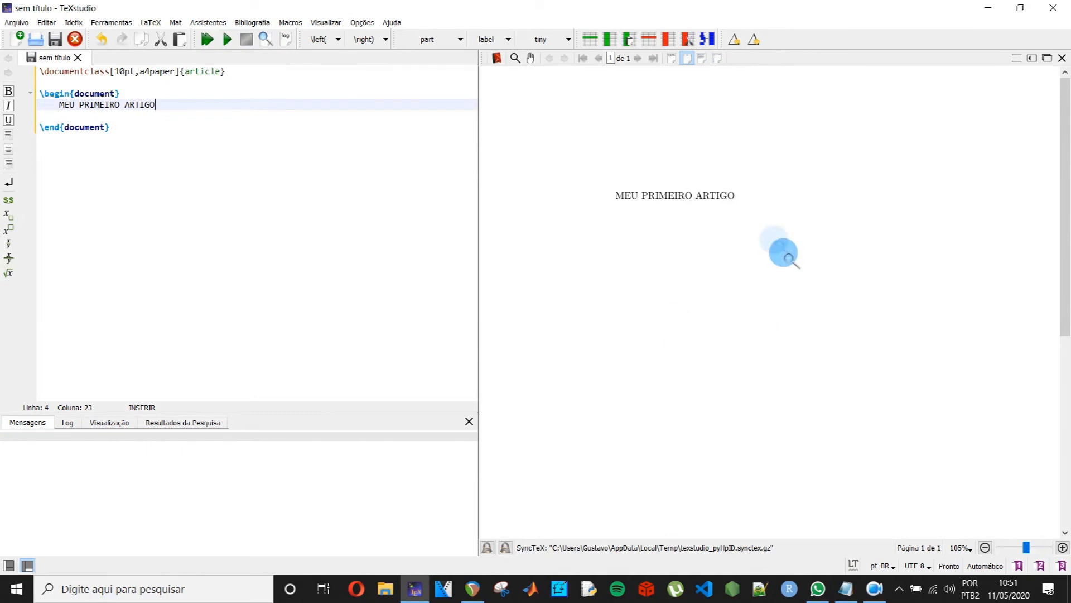
drag(626, 193, 731, 202)
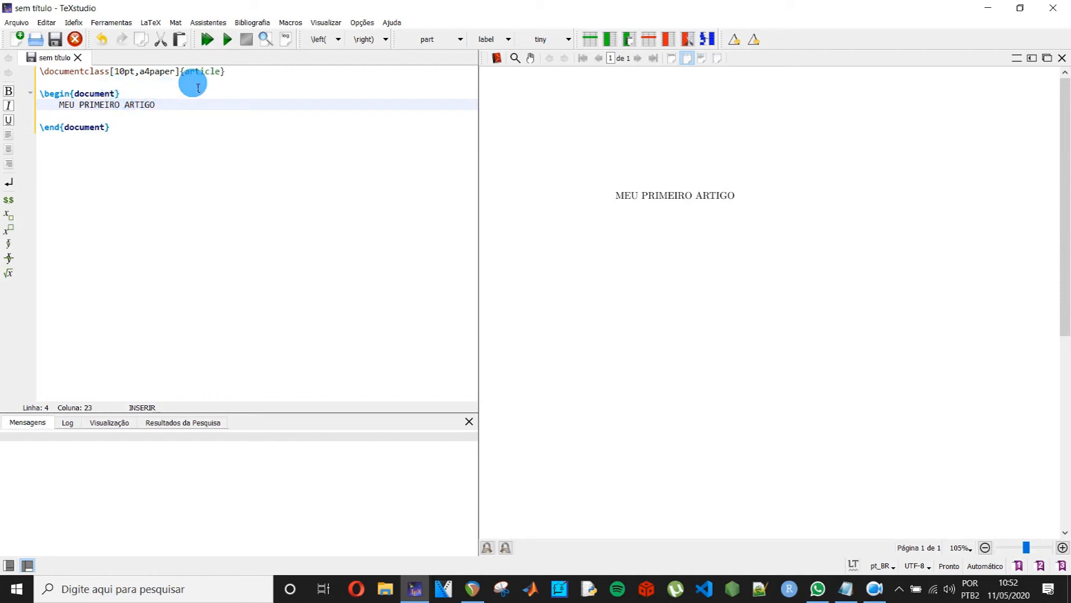
drag(248, 73, 33, 72)
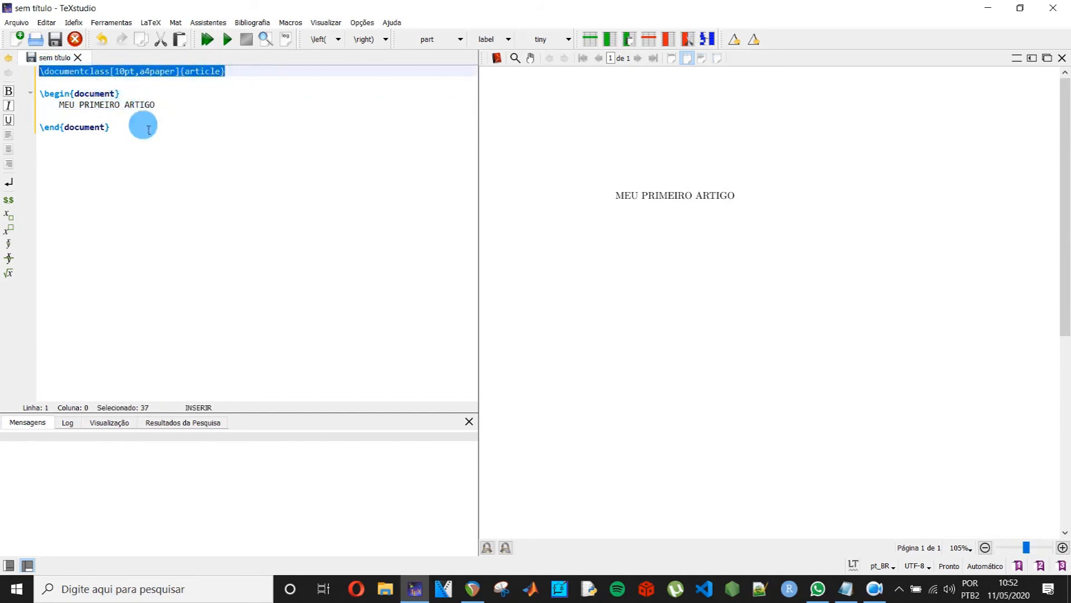
click(145, 128)
drag(145, 128, 35, 90)
- Add two blank lines between \documentclass and \begin{document}, and two more before \end{document}
click(220, 81)
key(Return)
key(Return)
click(99, 139)
key(Return)
key(Return)
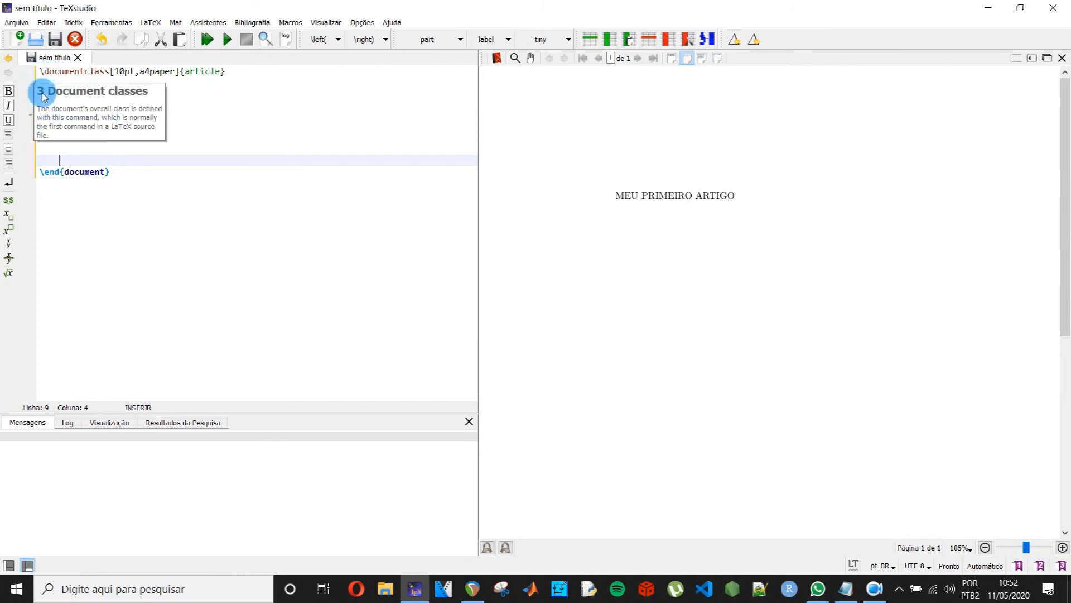
- Load the graphicx package with \usepackage{graphicx} between the \documentclass line and \begin{document}
click(117, 96)
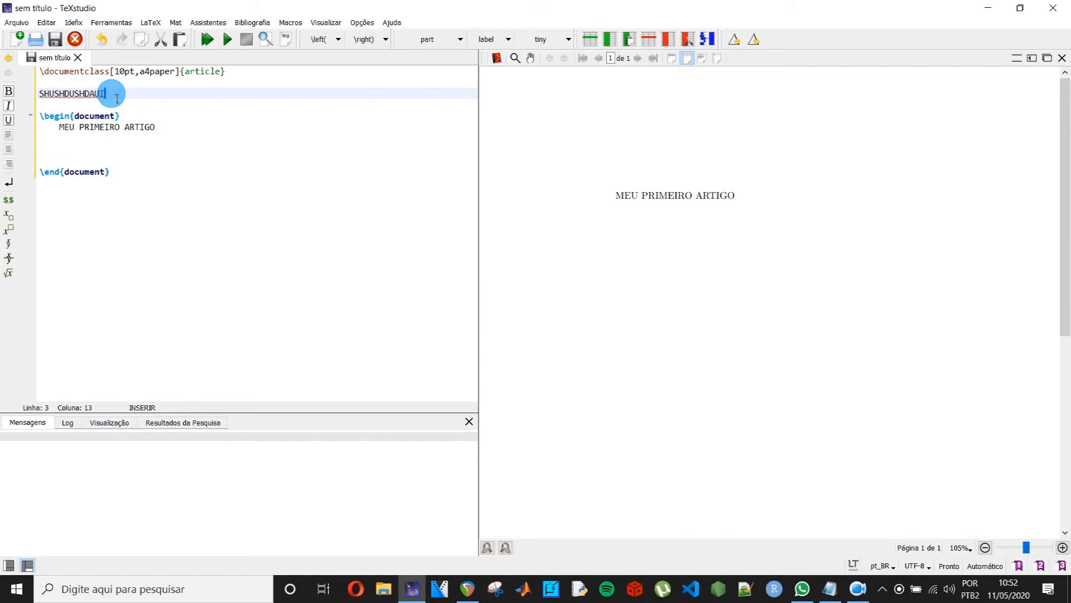
key(BackSpace)
key(BackSpace)
key(BackSpace)
key(BackSpace)
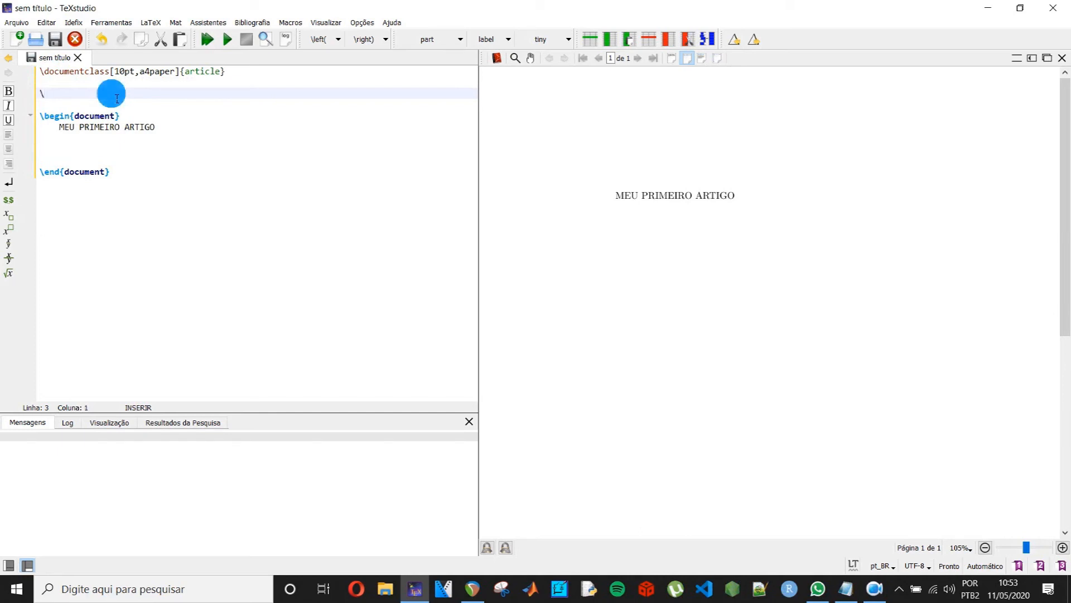
text(usepa)
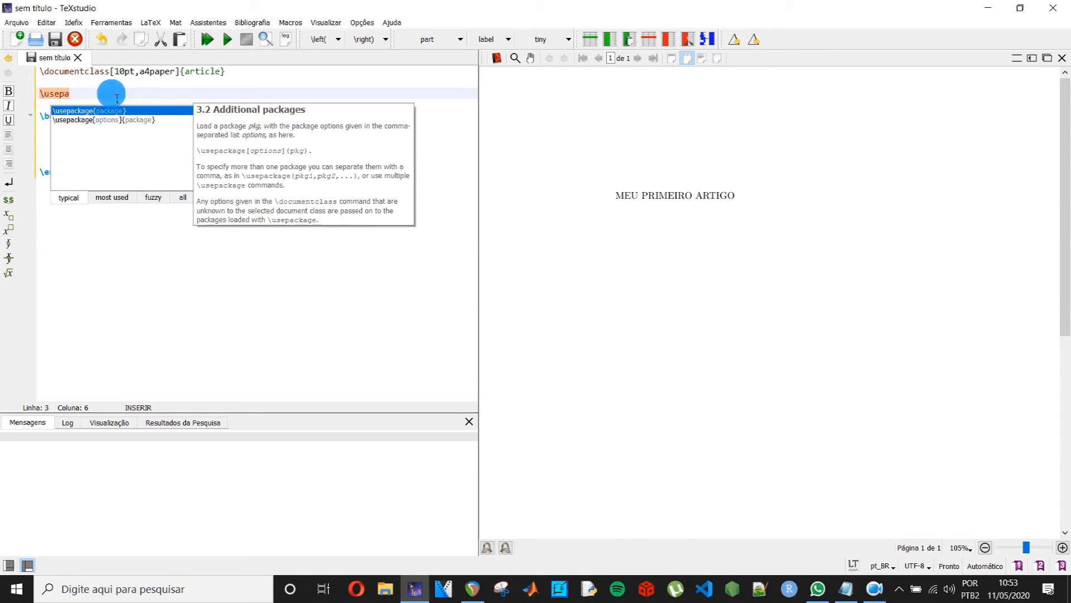
key(Return)
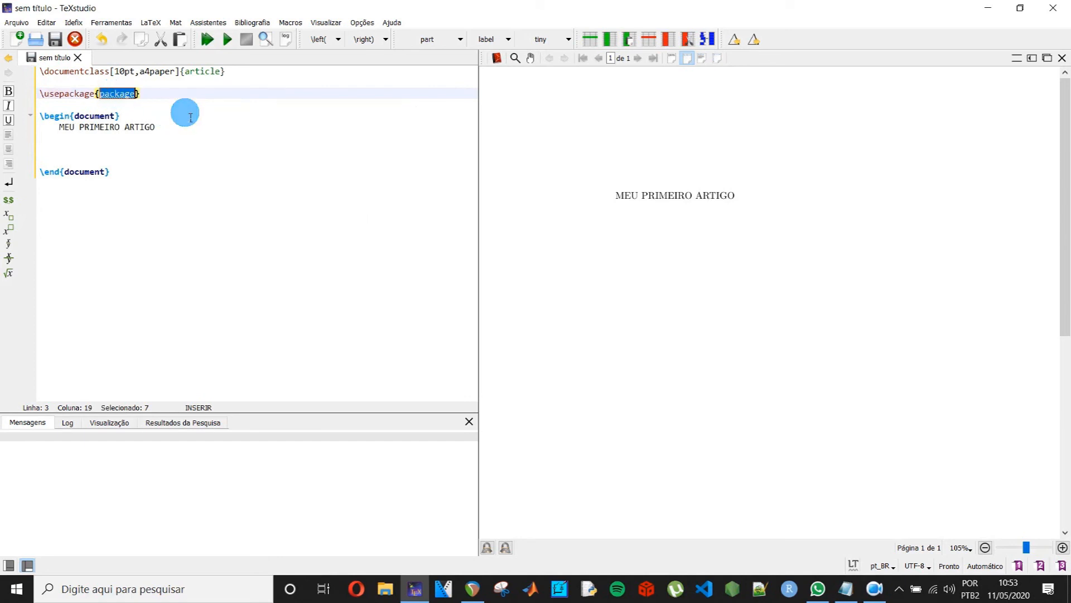
text(graphicx)
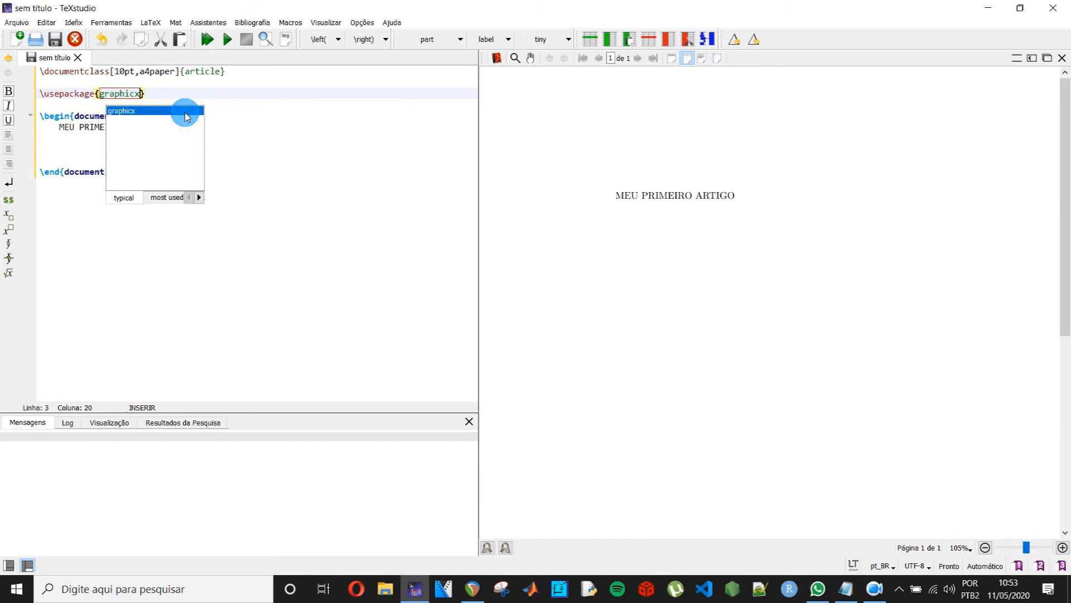
click(185, 111)
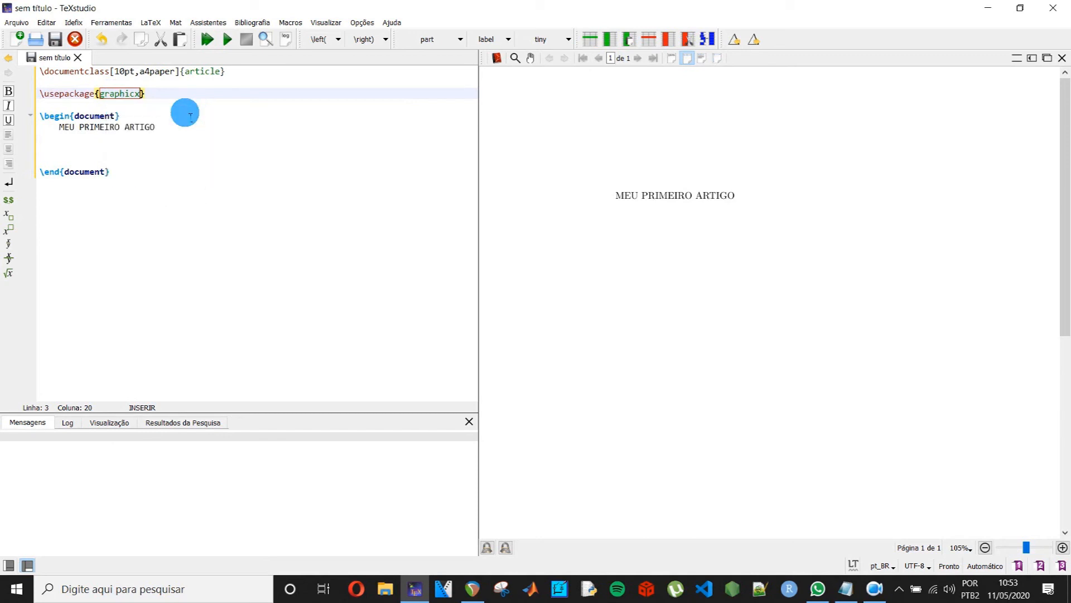
- Recompile the document with the graphicx package and view the resulting PDF
click(182, 158)
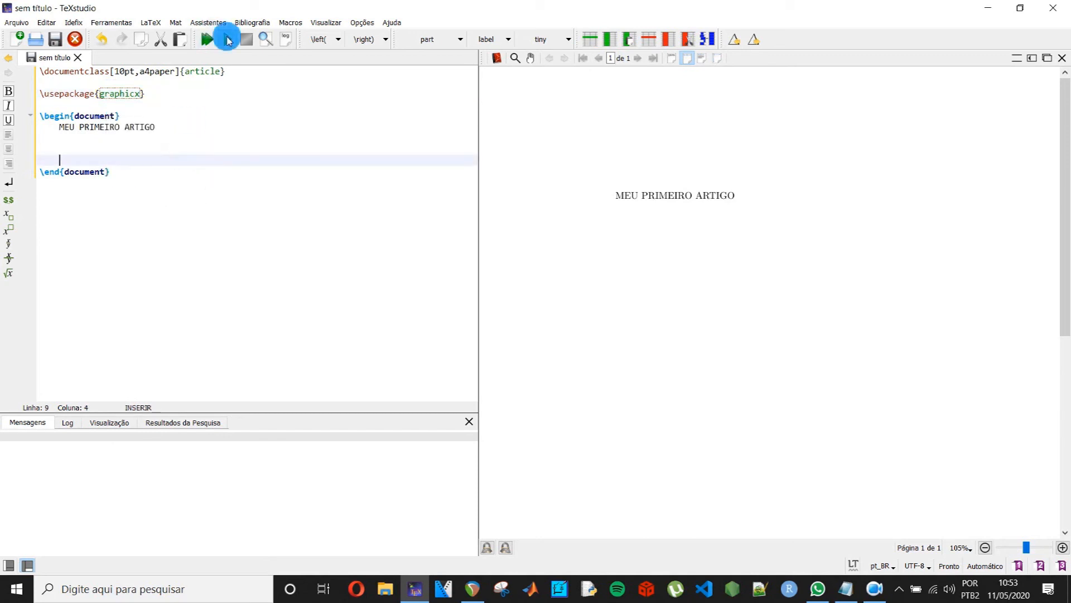
click(228, 39)
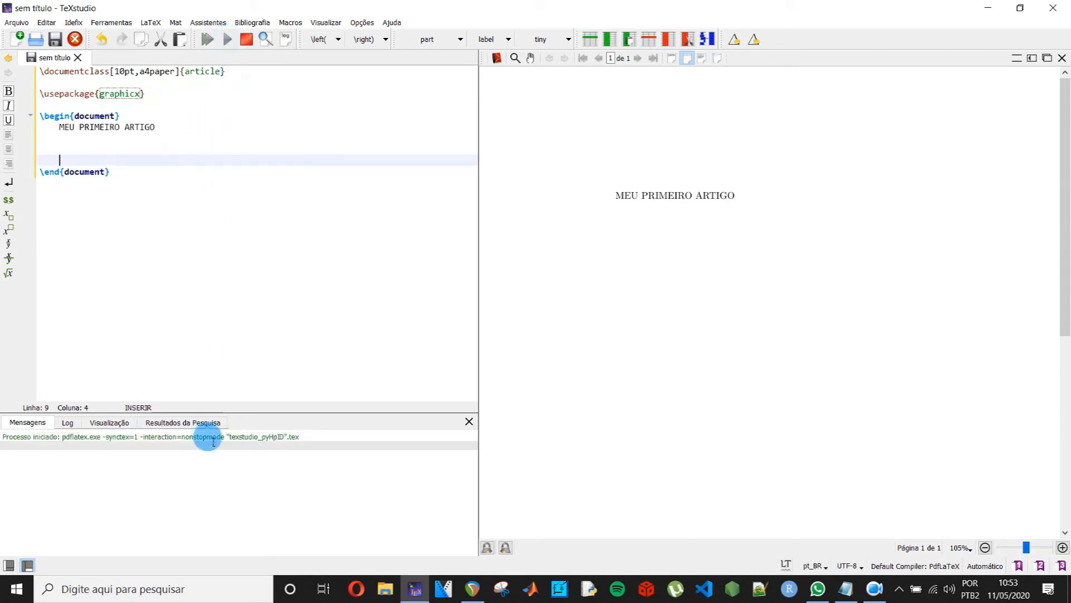
click(269, 39)
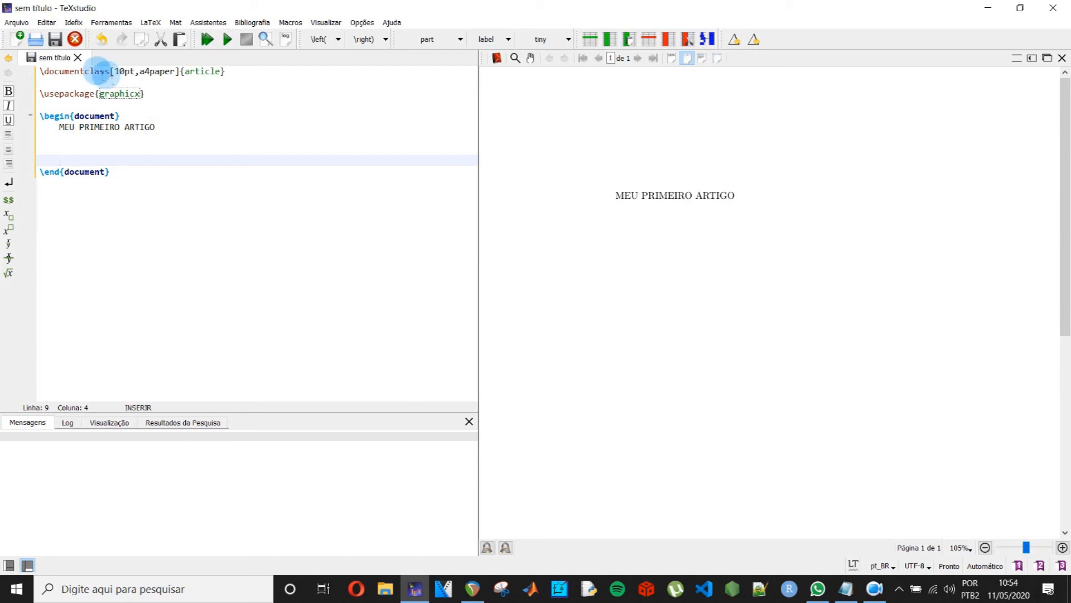
- Close the untitled document without saving it
click(77, 57)
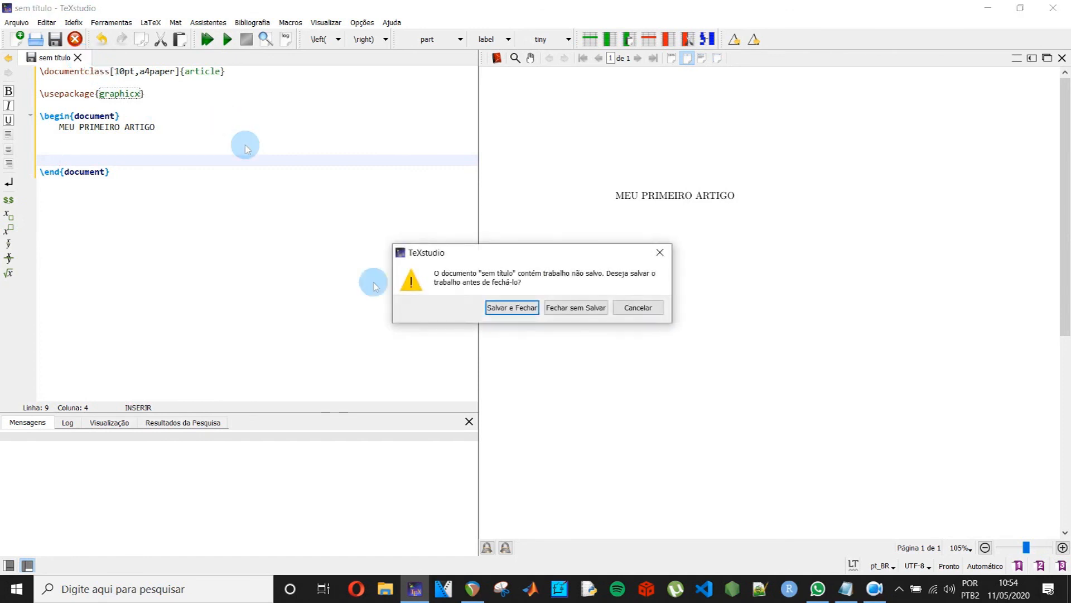
click(570, 312)
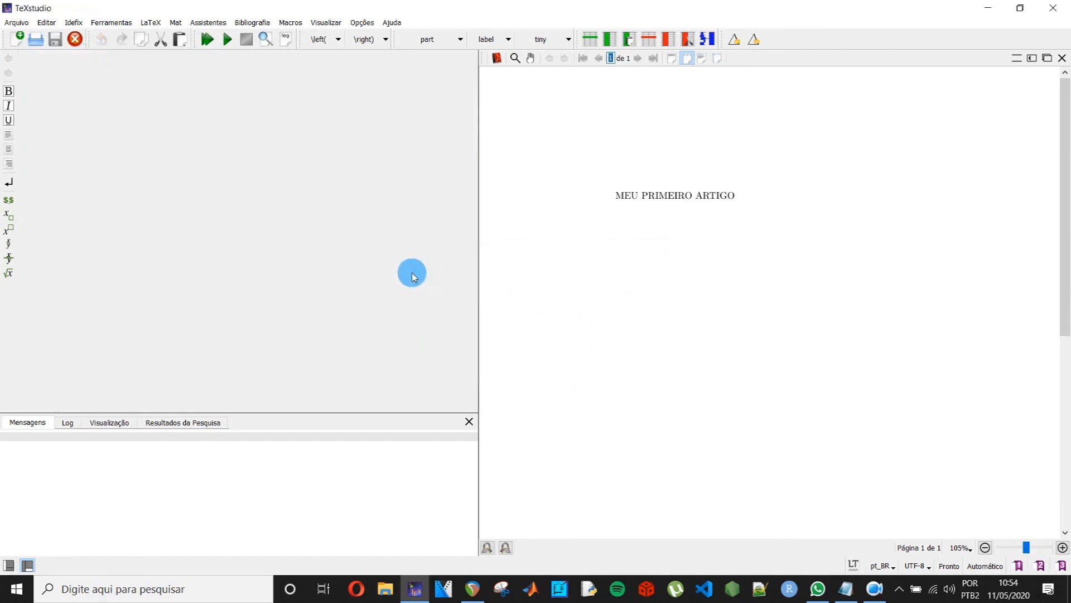
- Start the Início Rápido assistant and set its Babel language to portuguese
click(209, 23)
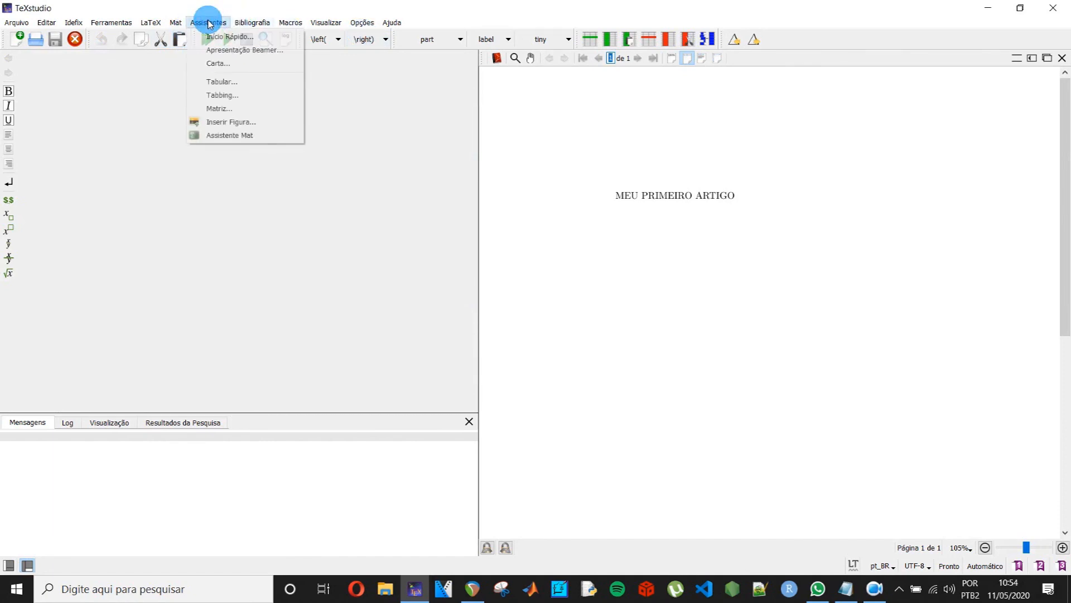
click(252, 37)
drag(450, 116, 327, 103)
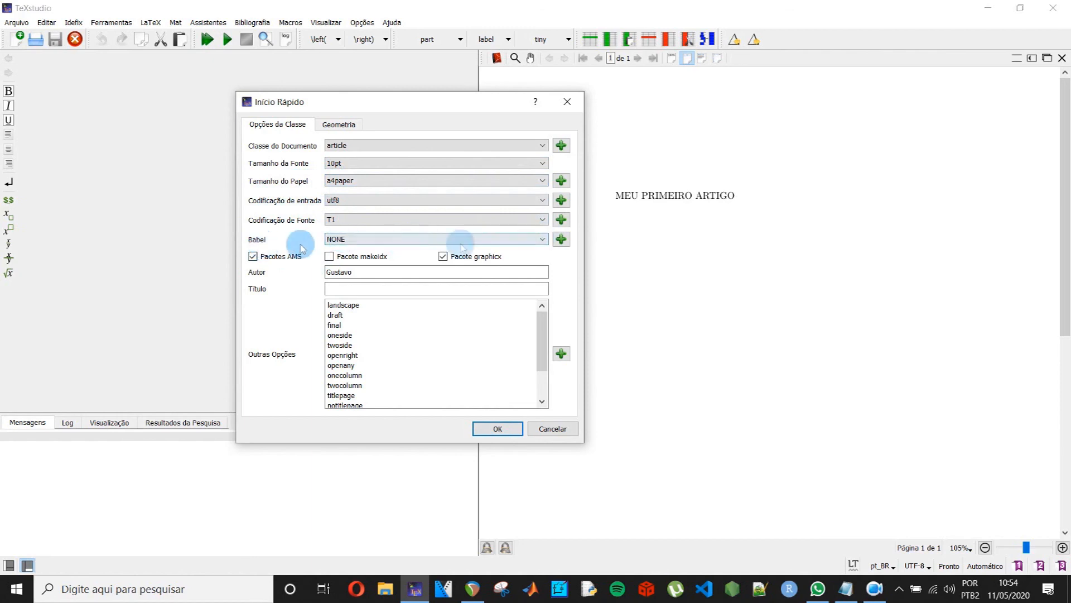
click(544, 239)
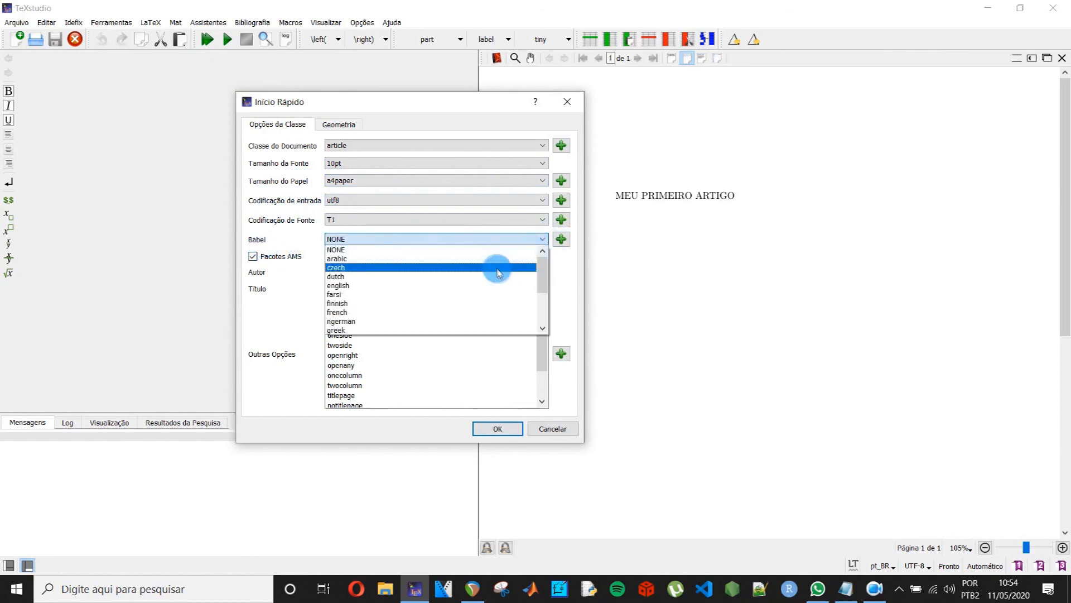
drag(542, 265, 543, 305)
click(392, 306)
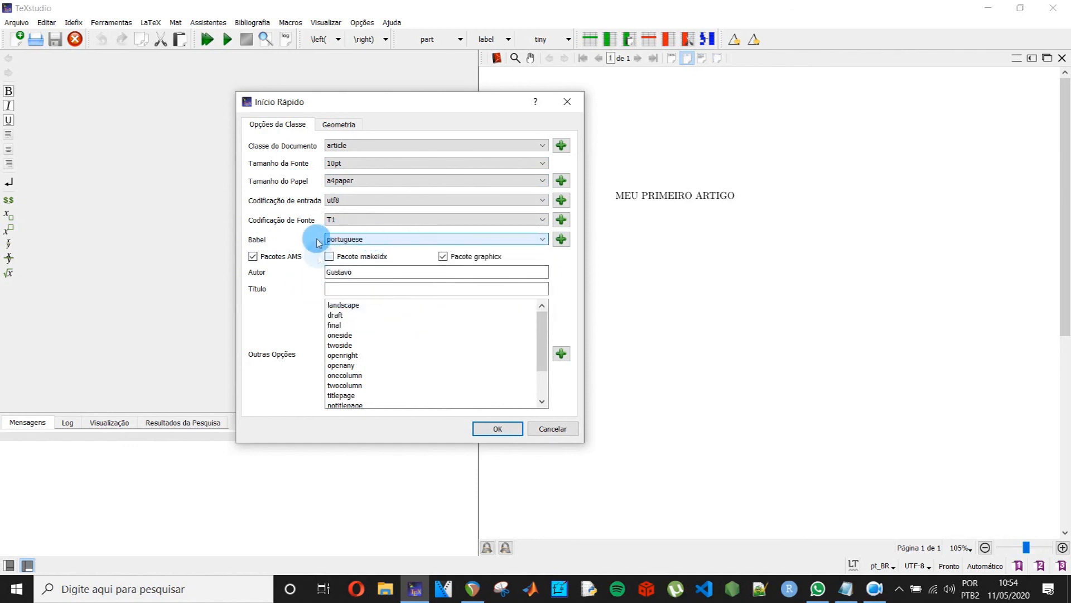
- Enter Meu Primeiro Artigo as the document title and generate the new article from the assistant
click(369, 275)
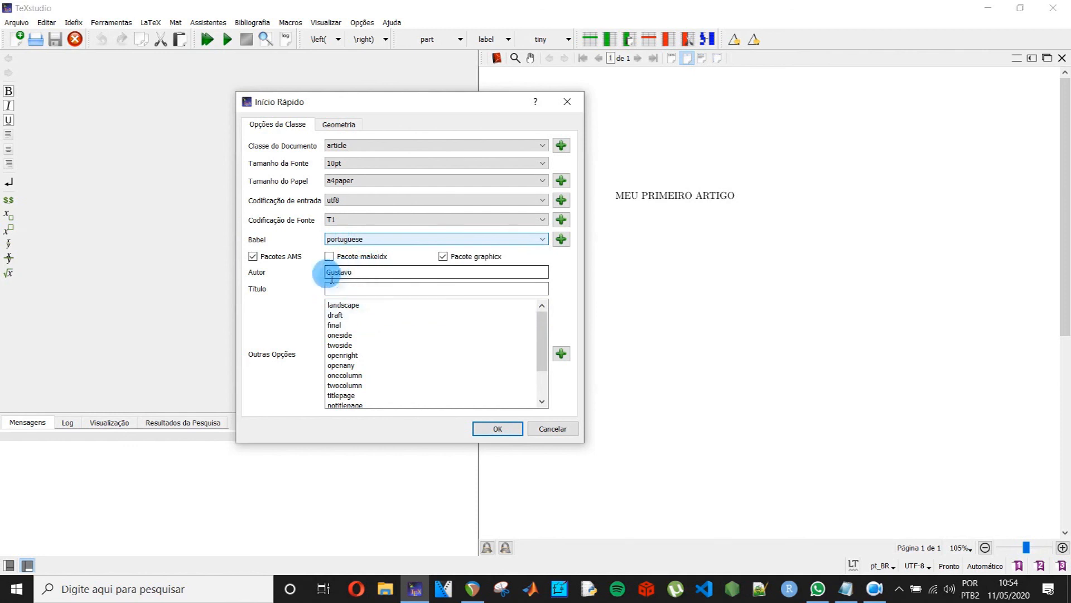
click(350, 288)
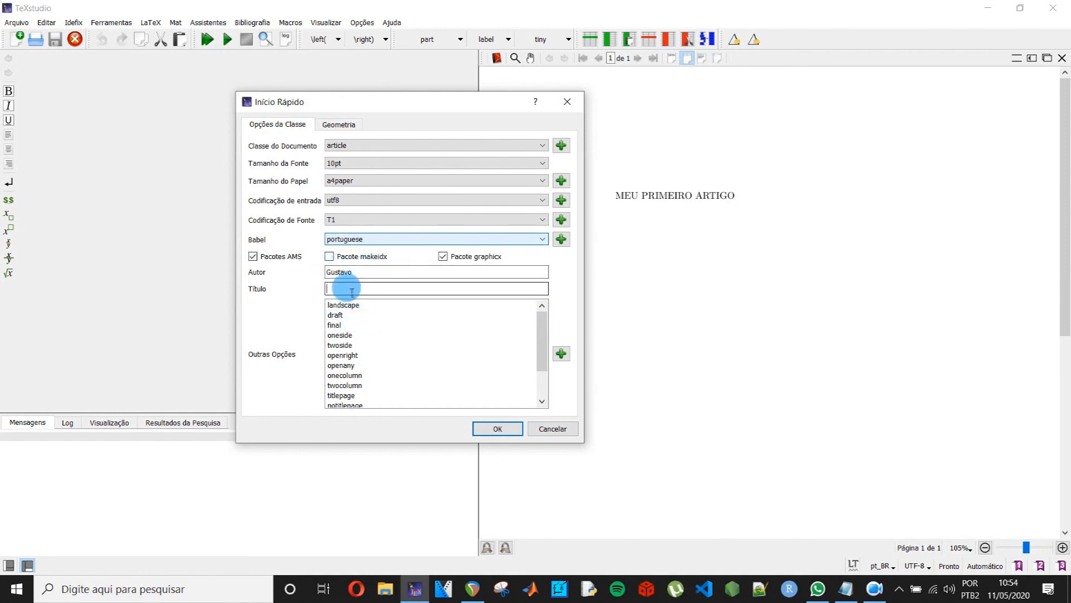
text(M)
text(eu Prime)
text(me)
text(iro AR)
click(507, 436)
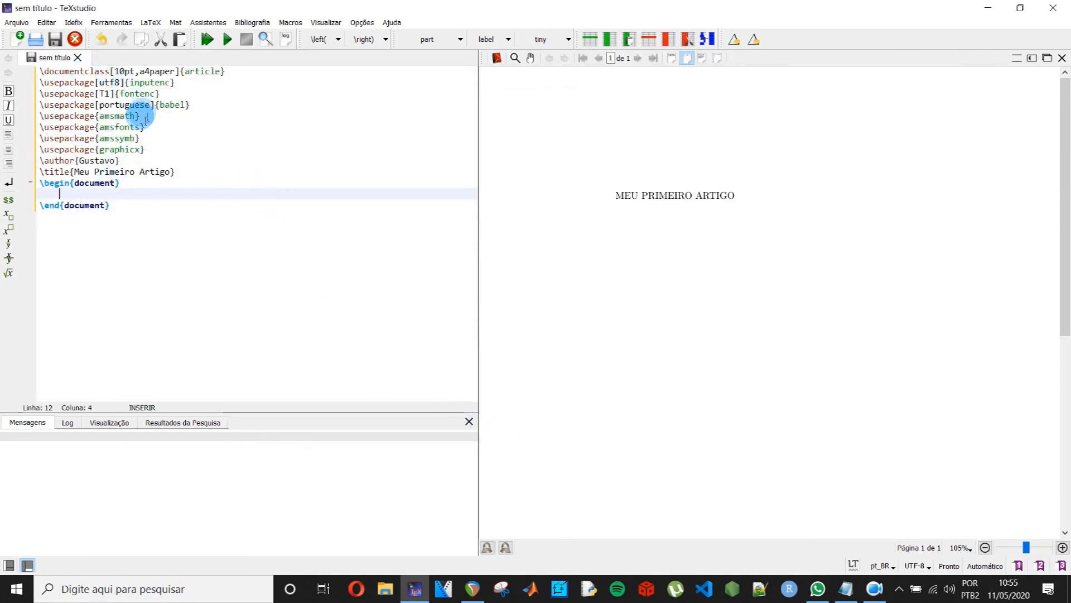
drag(235, 72, 30, 68)
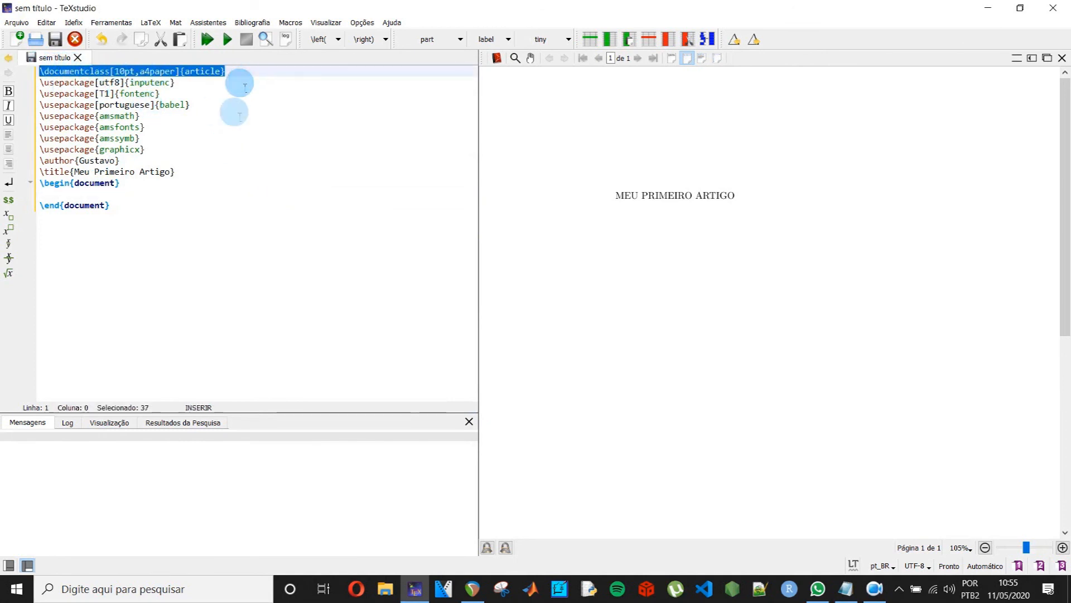
drag(144, 213, 33, 183)
drag(226, 160, 33, 85)
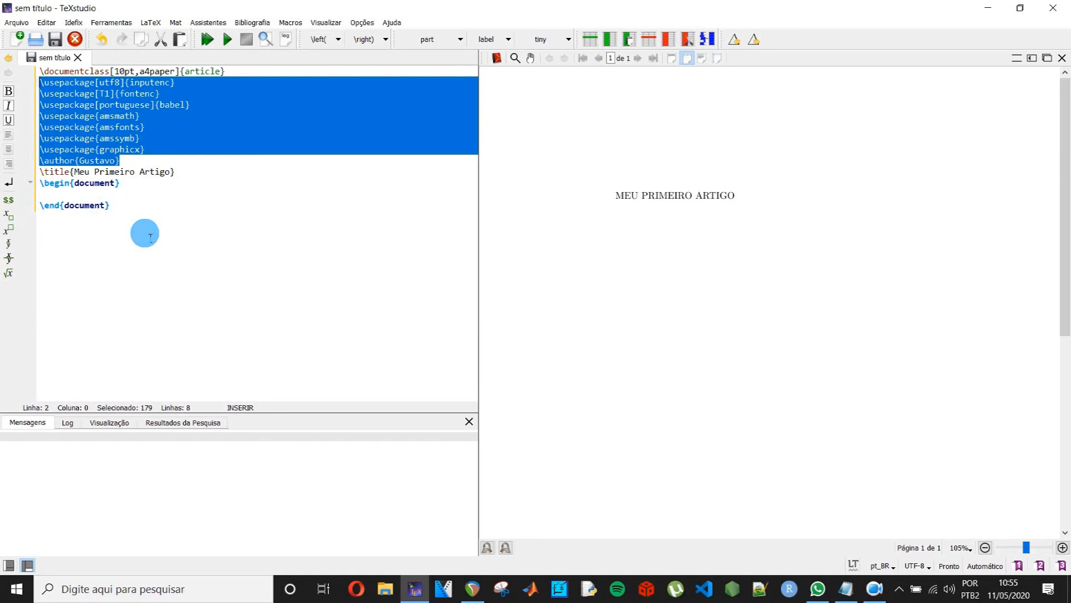
click(147, 239)
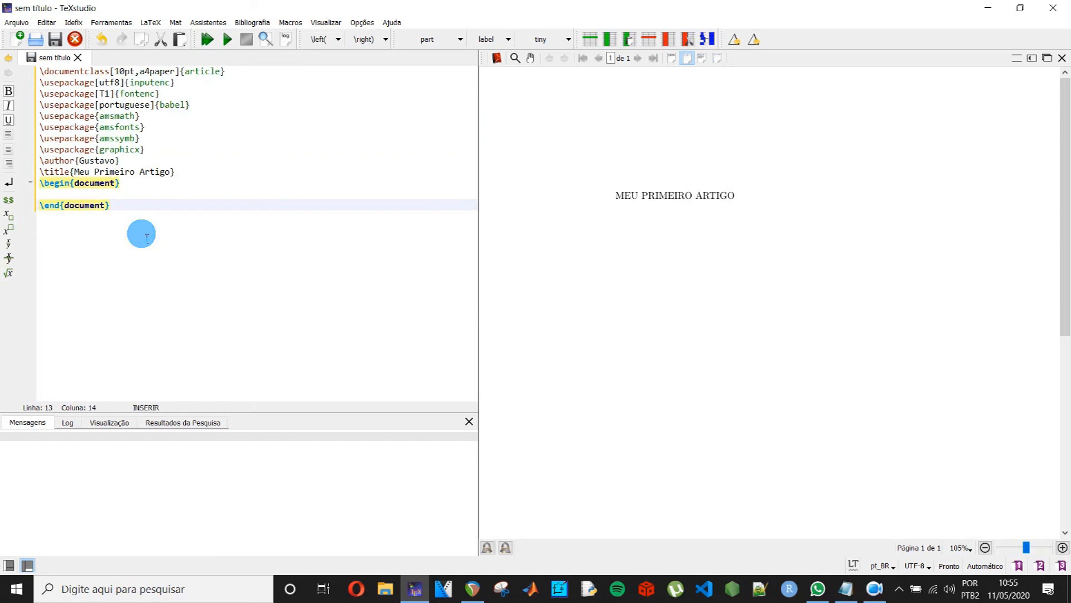